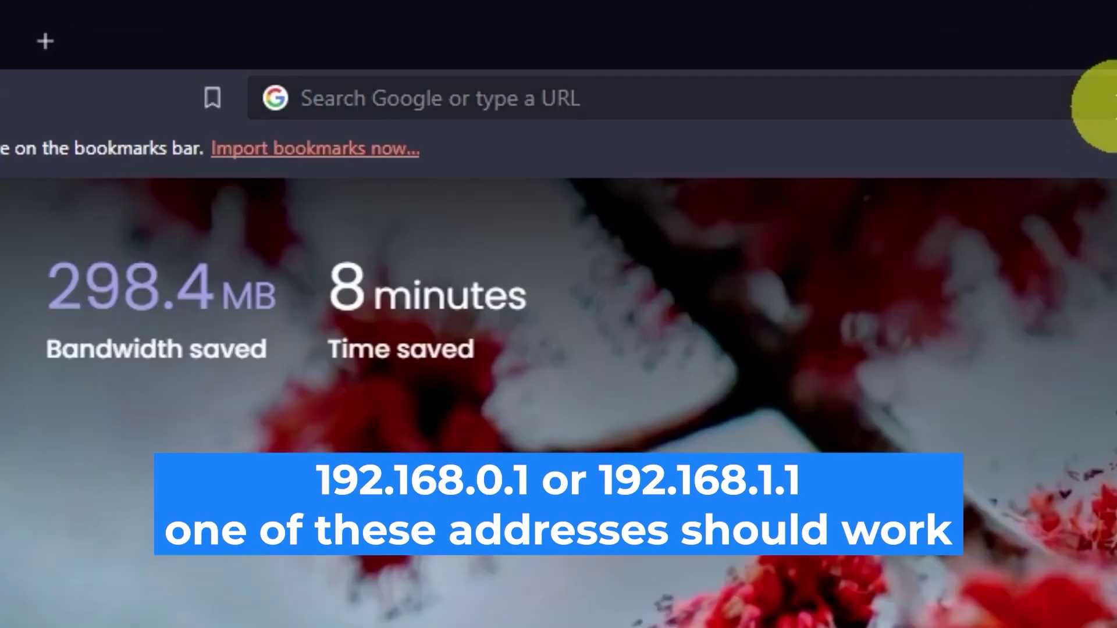
Enter the router address 192.168.0.1 in Brave's address bar and load it
click(546, 38)
text(192)
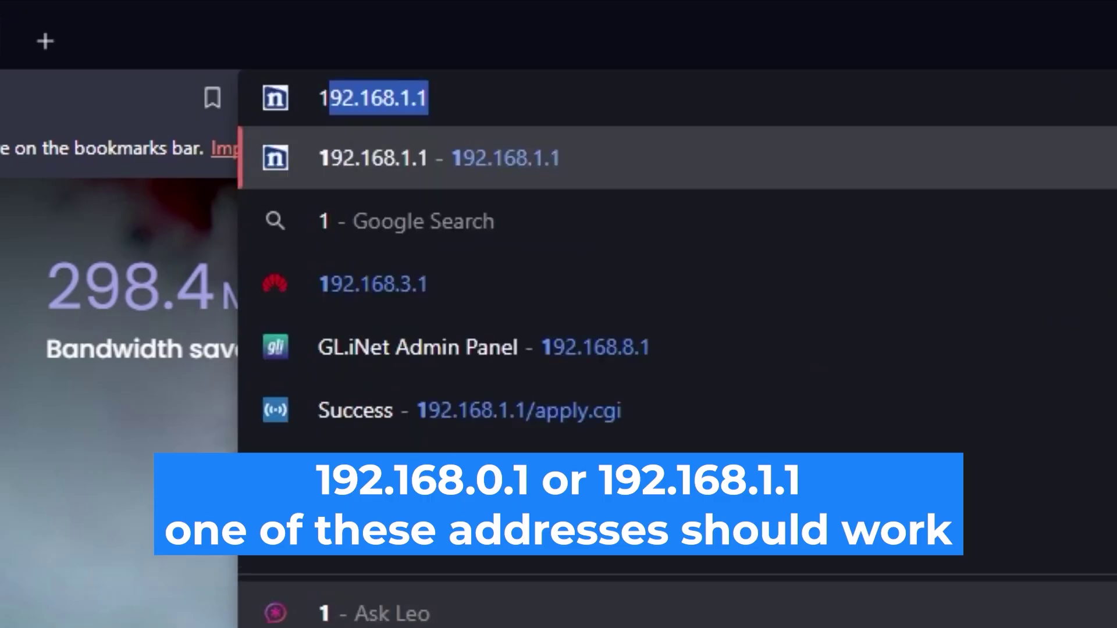
text(.168.)
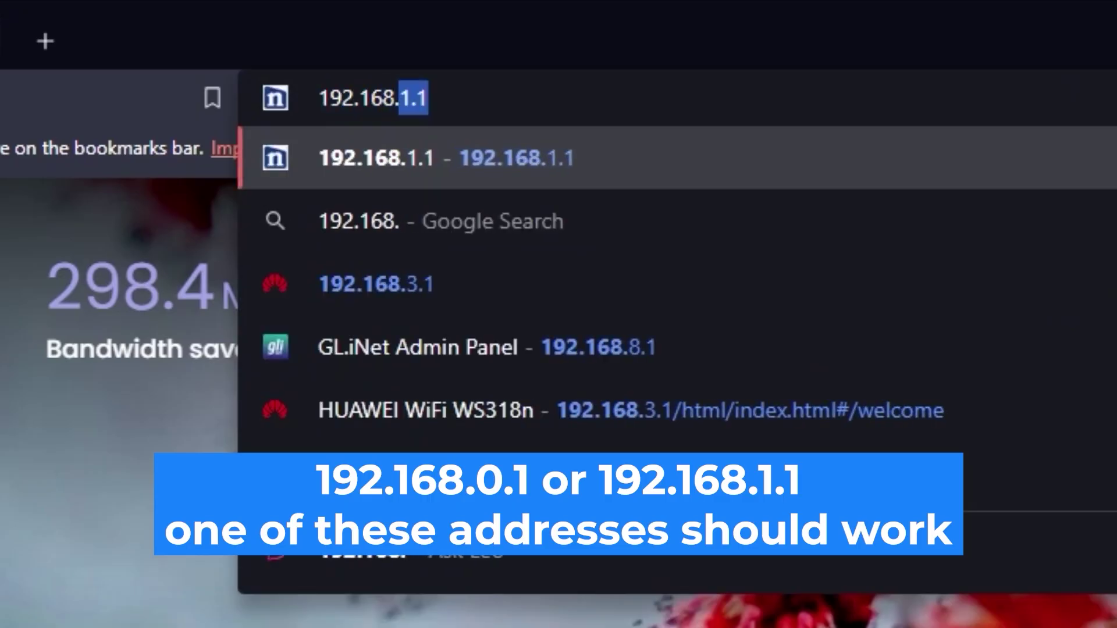
text(0.1)
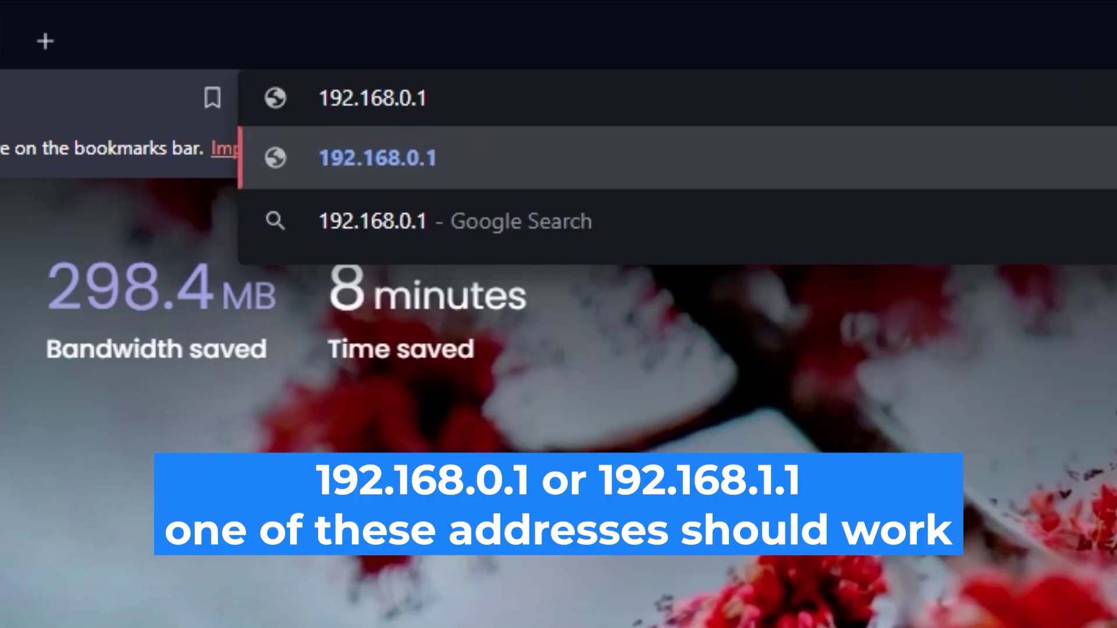
key(Return)
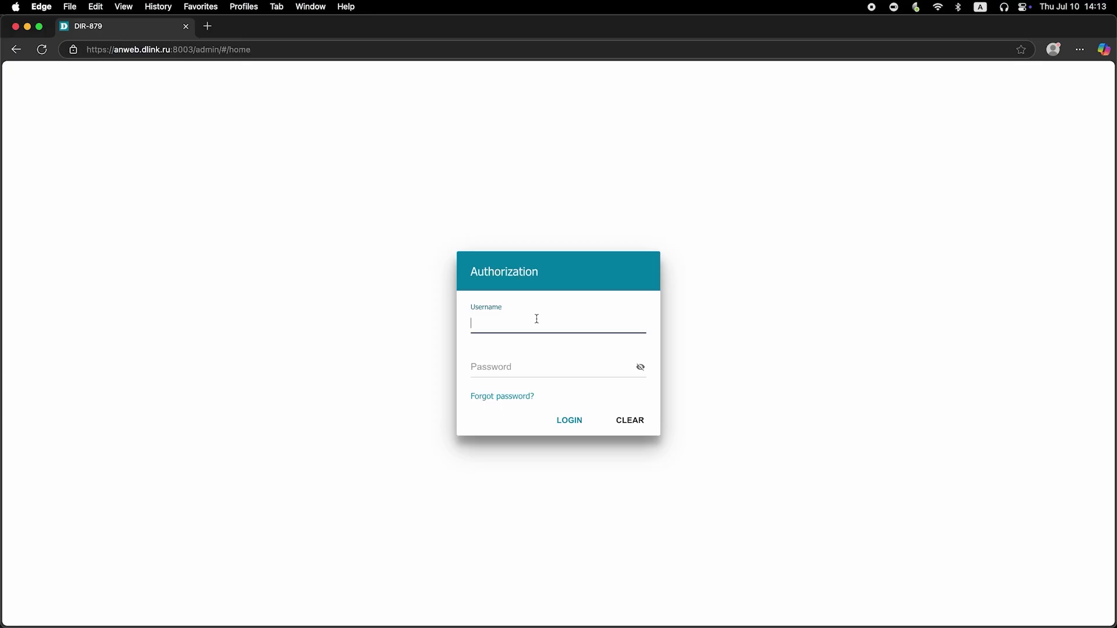
Log in with username admin and the default password, revealing the password to check it
text(dmin)
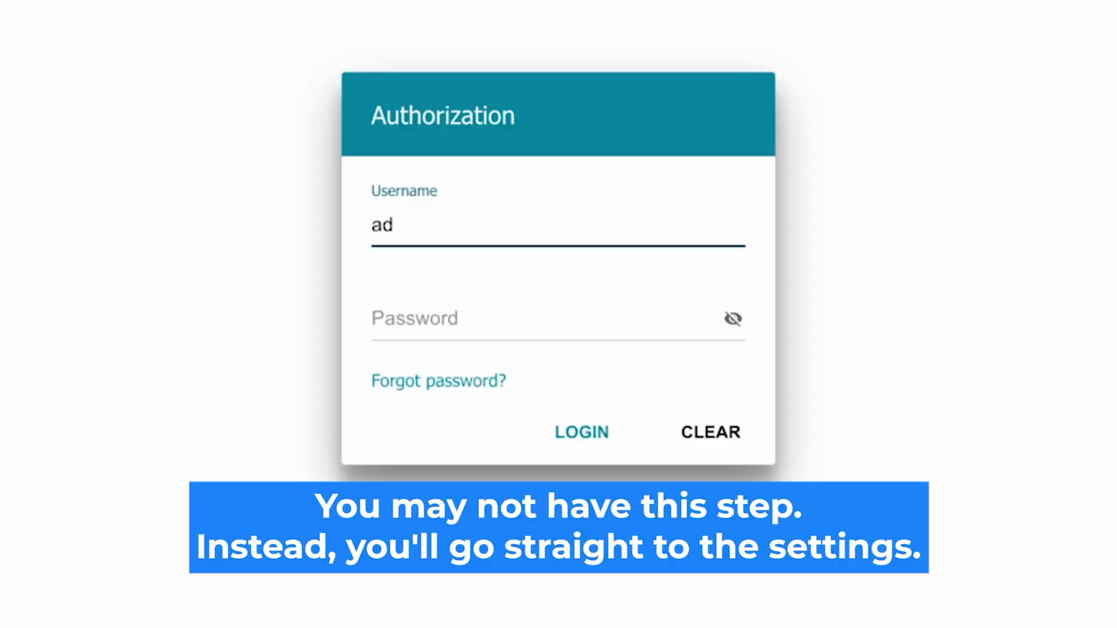
click(429, 320)
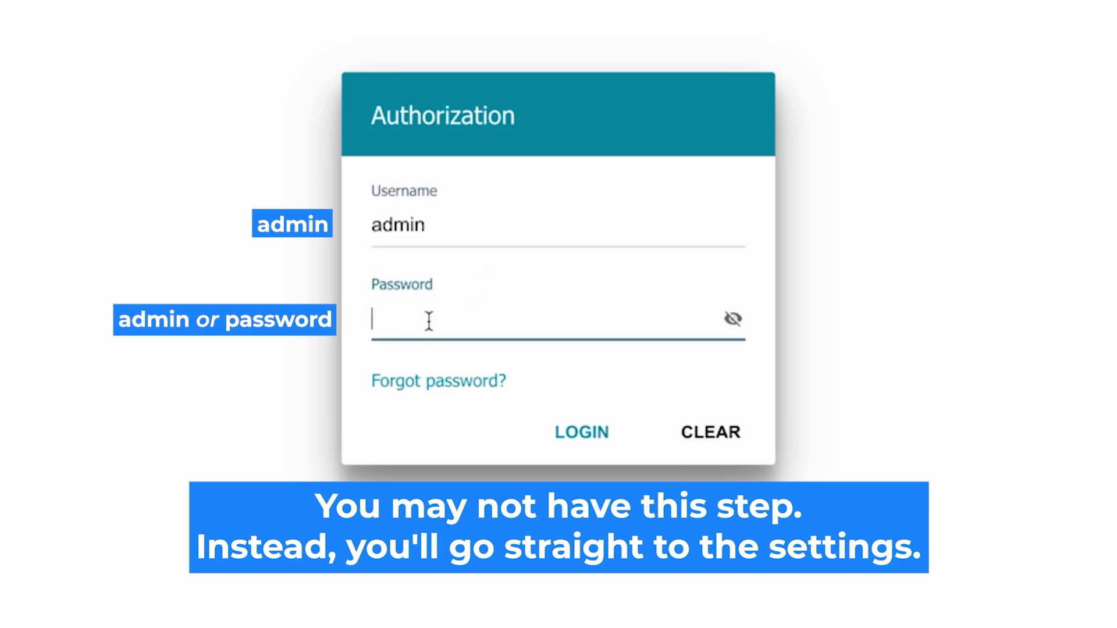
text(password)
click(733, 319)
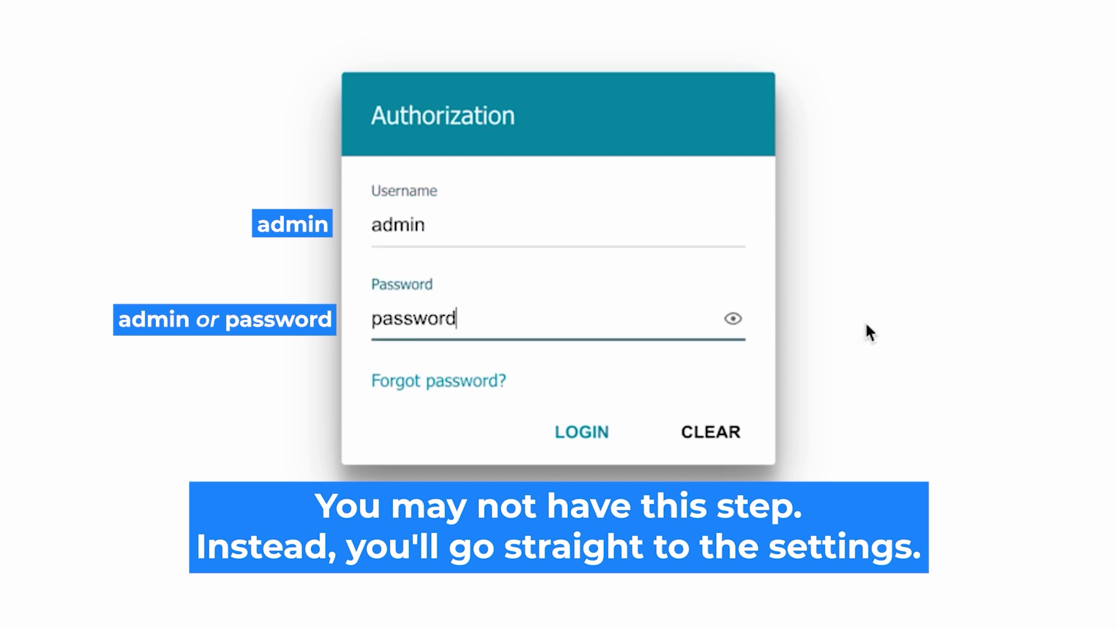
click(563, 430)
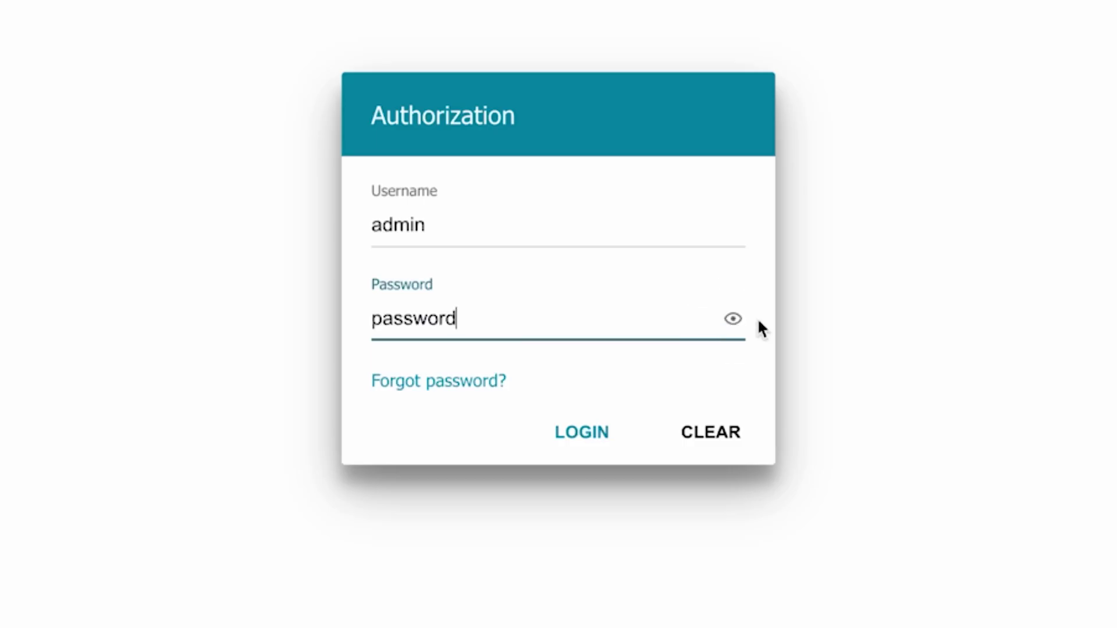
click(561, 431)
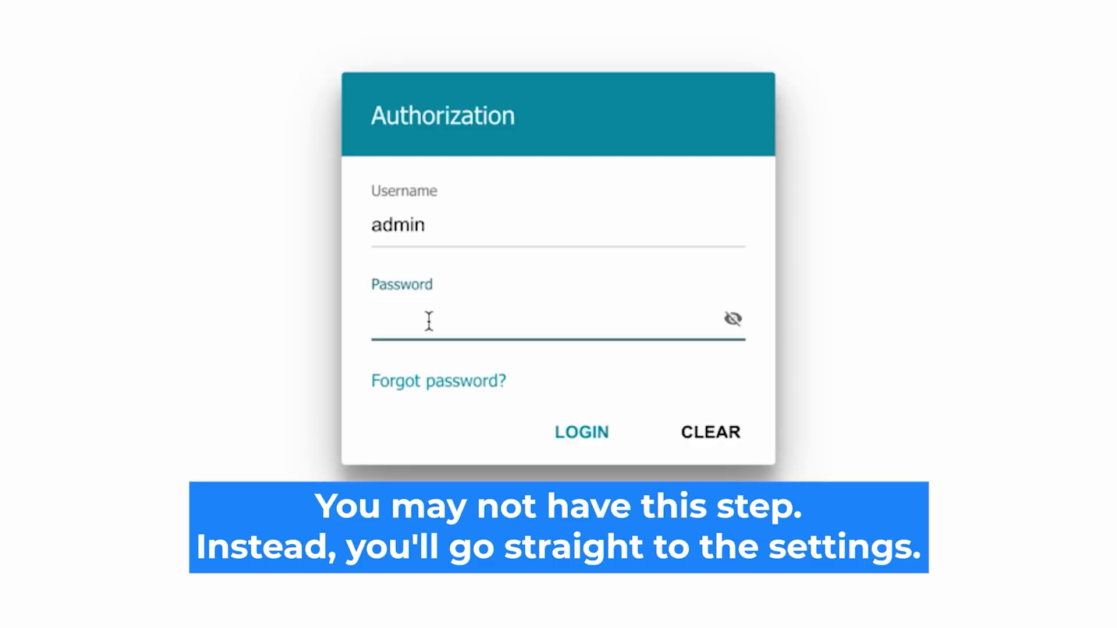
Re-enter the default password, verify it, and log in to the DIR-615 home page
click(429, 320)
text(*******d)
click(731, 320)
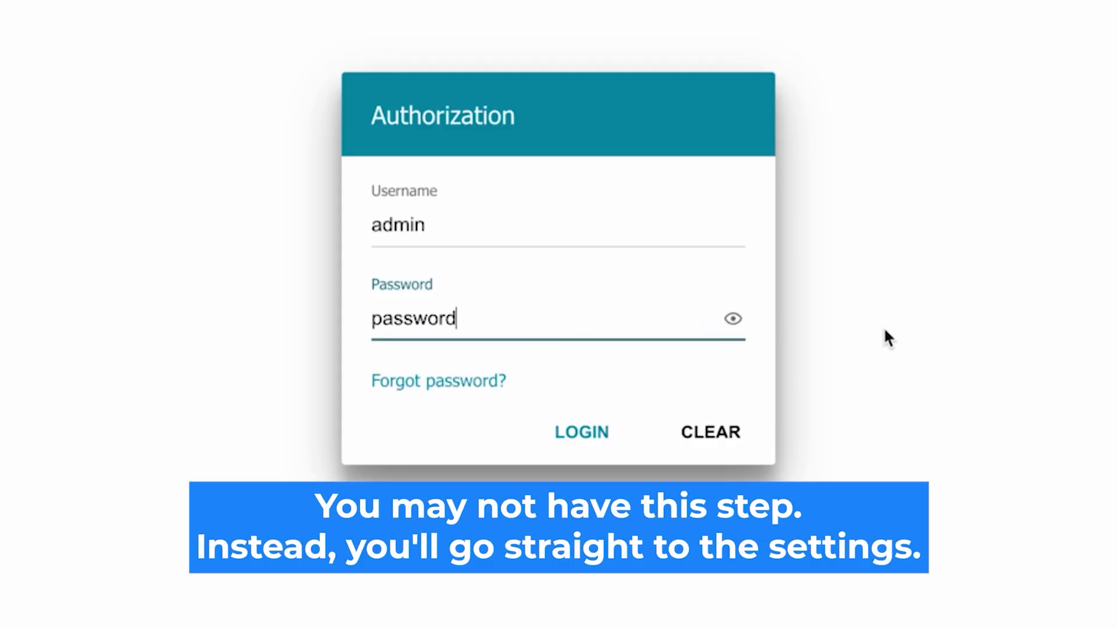
click(571, 429)
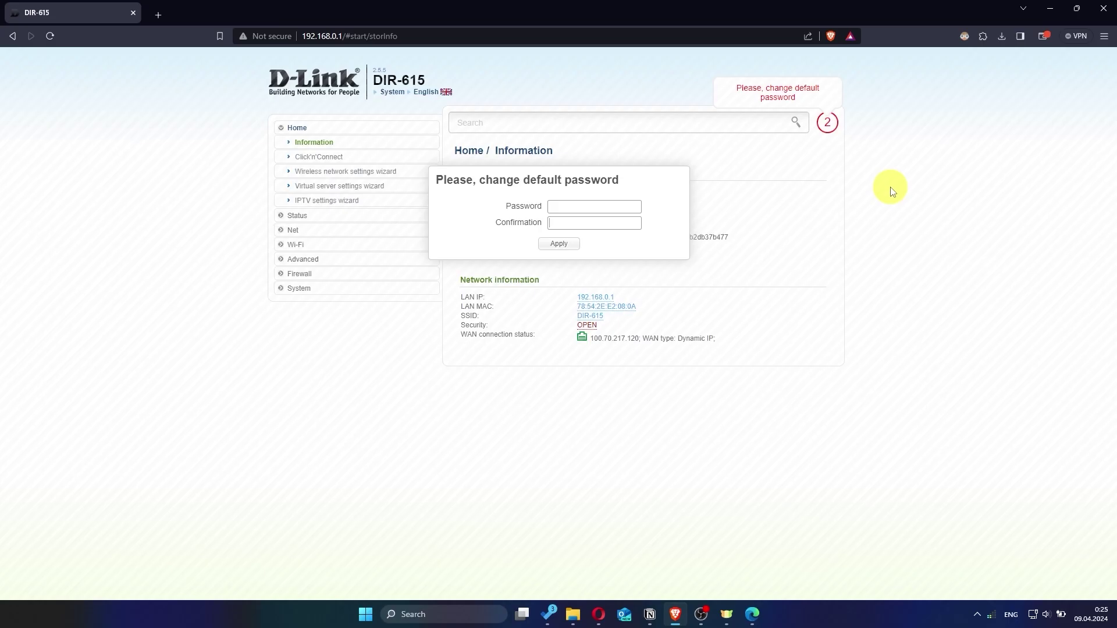
Enter and confirm a new admin password, then apply the change
click(607, 207)
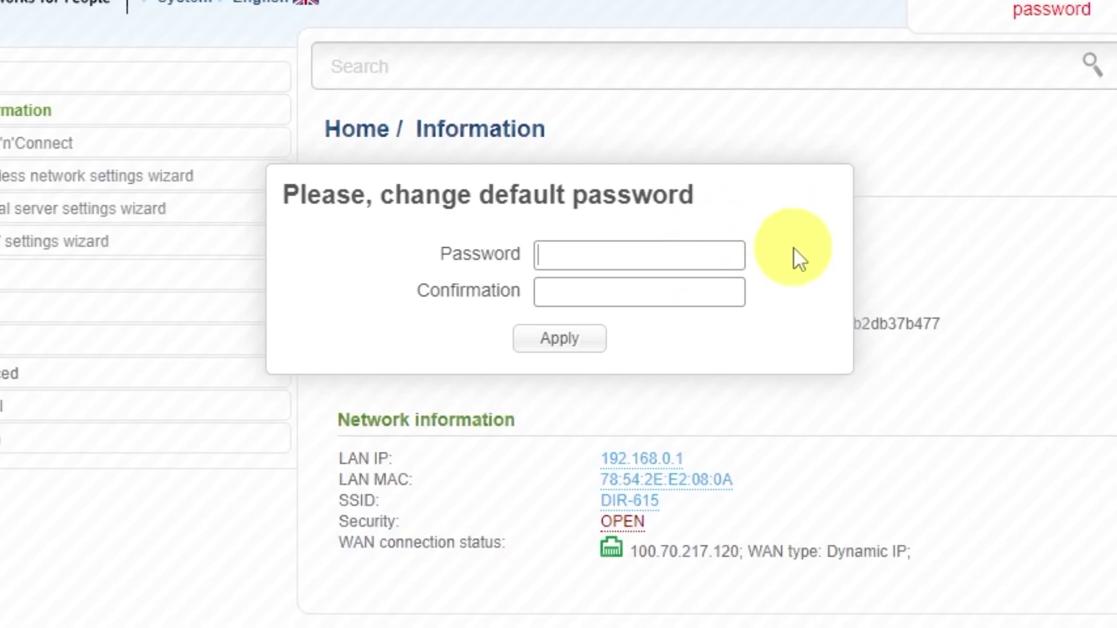
text(*********)
click(696, 283)
text(********)
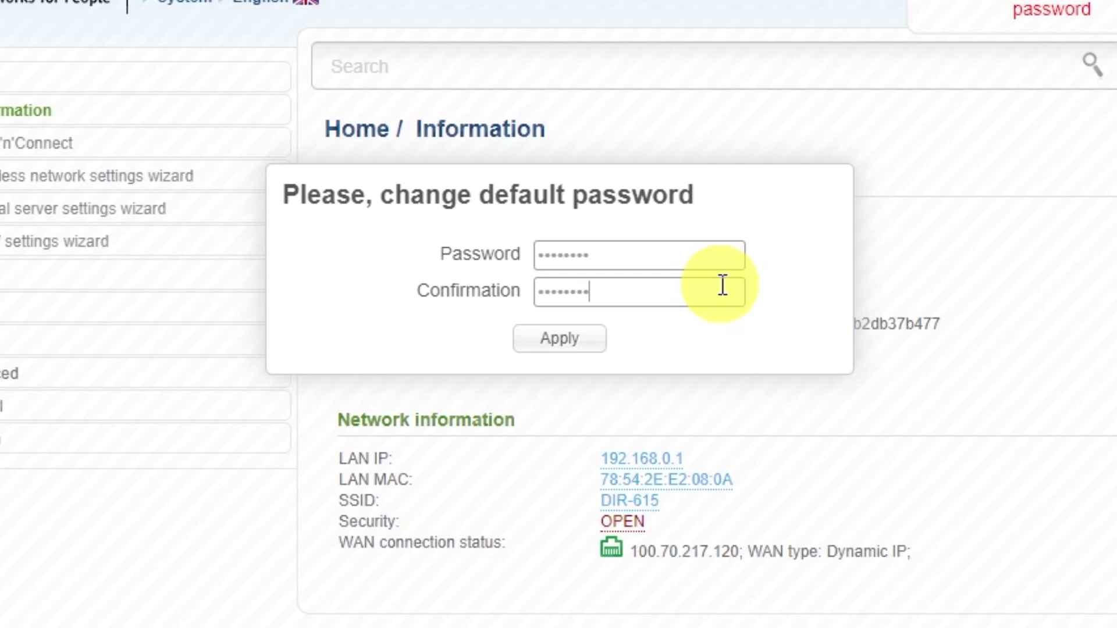
click(588, 341)
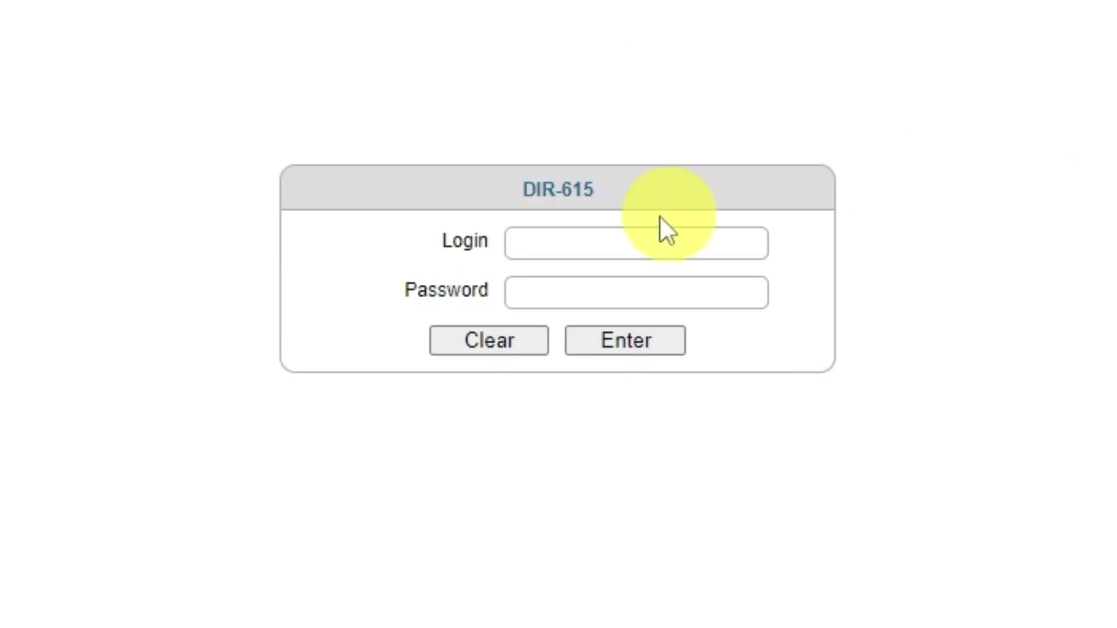
Log in as admin with the new password and decline the browser's save-password offer
click(605, 243)
text(admin)
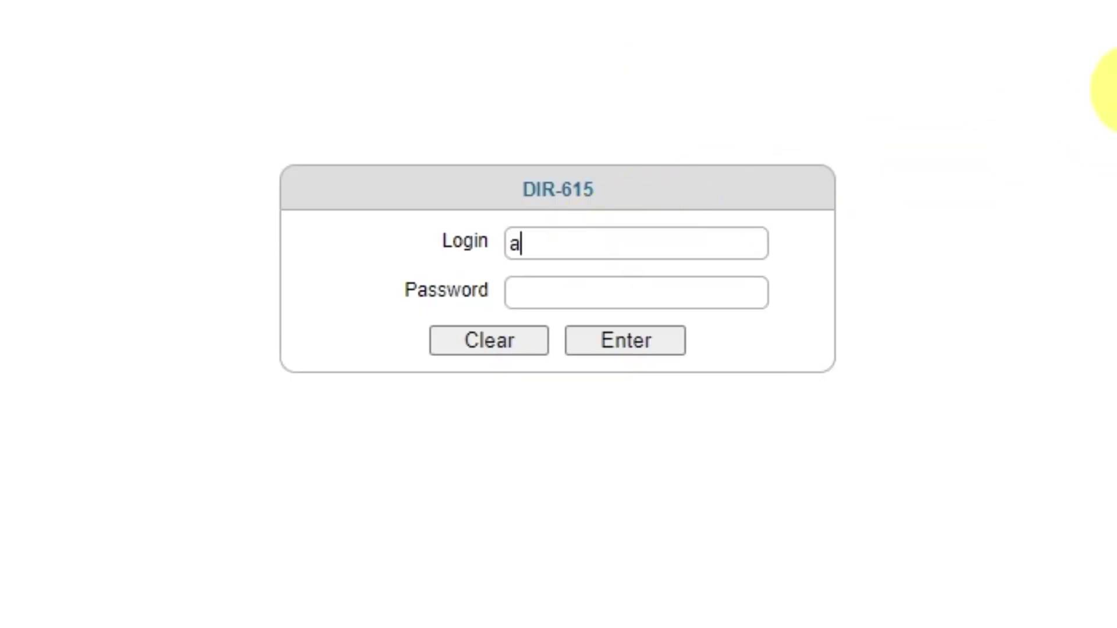
click(683, 294)
text(admin123)
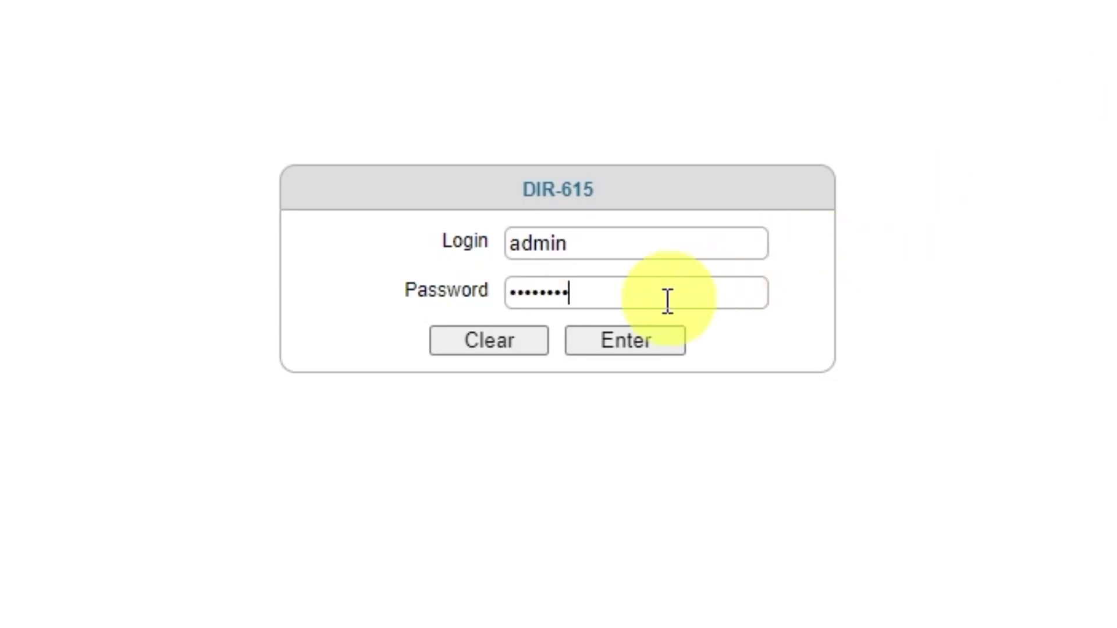
click(614, 347)
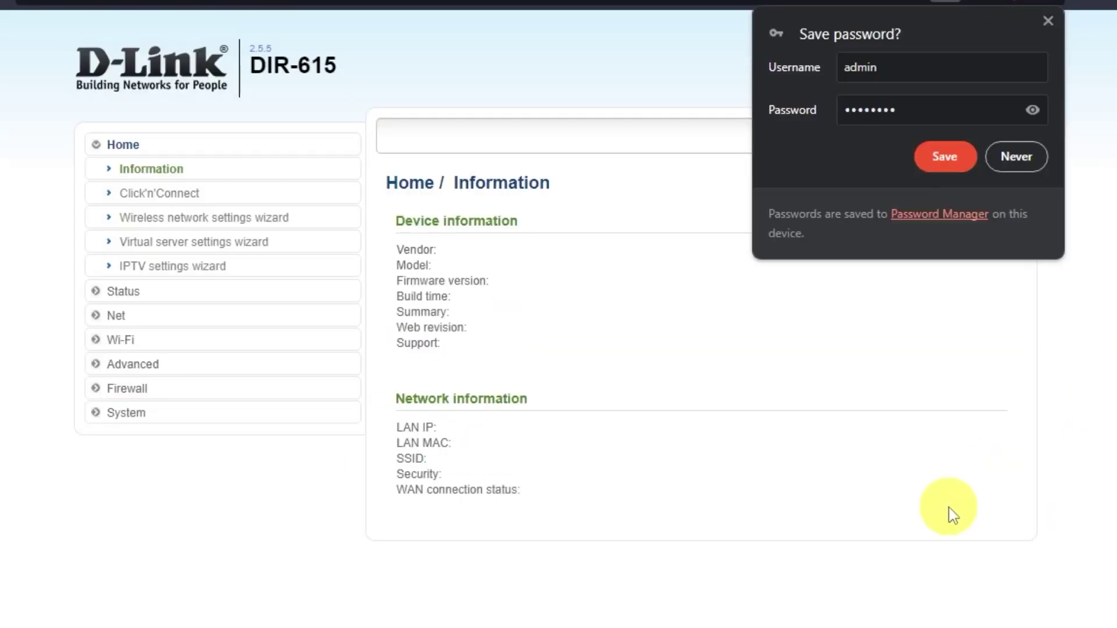
click(1024, 155)
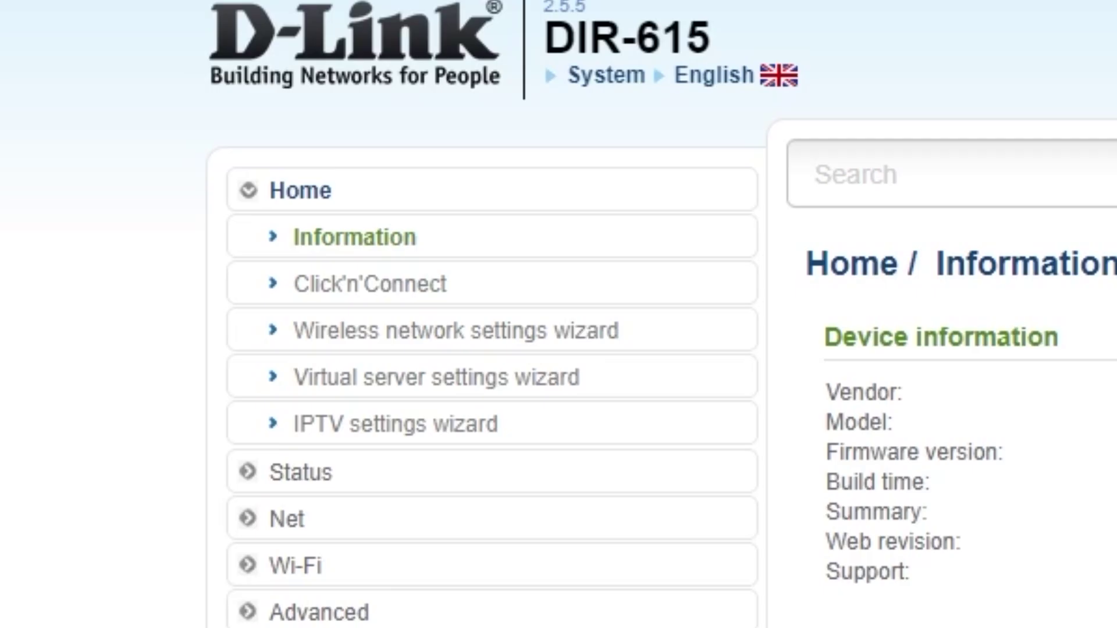
Launch Click'n'Connect, pass the cable step, and select Dynamic IP as the connection type
click(428, 284)
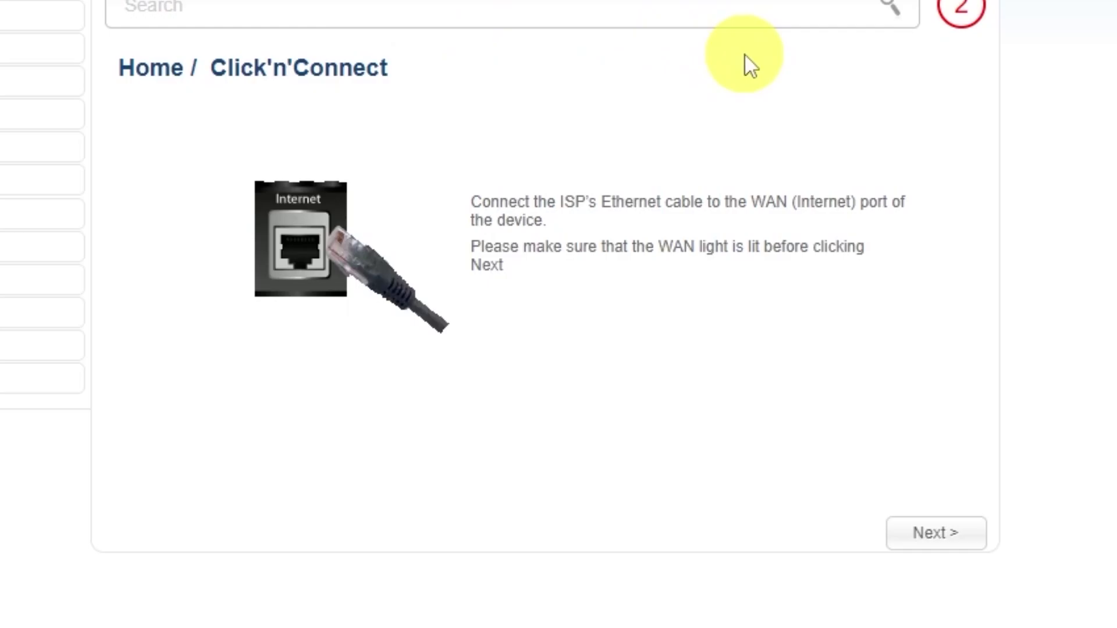
click(935, 534)
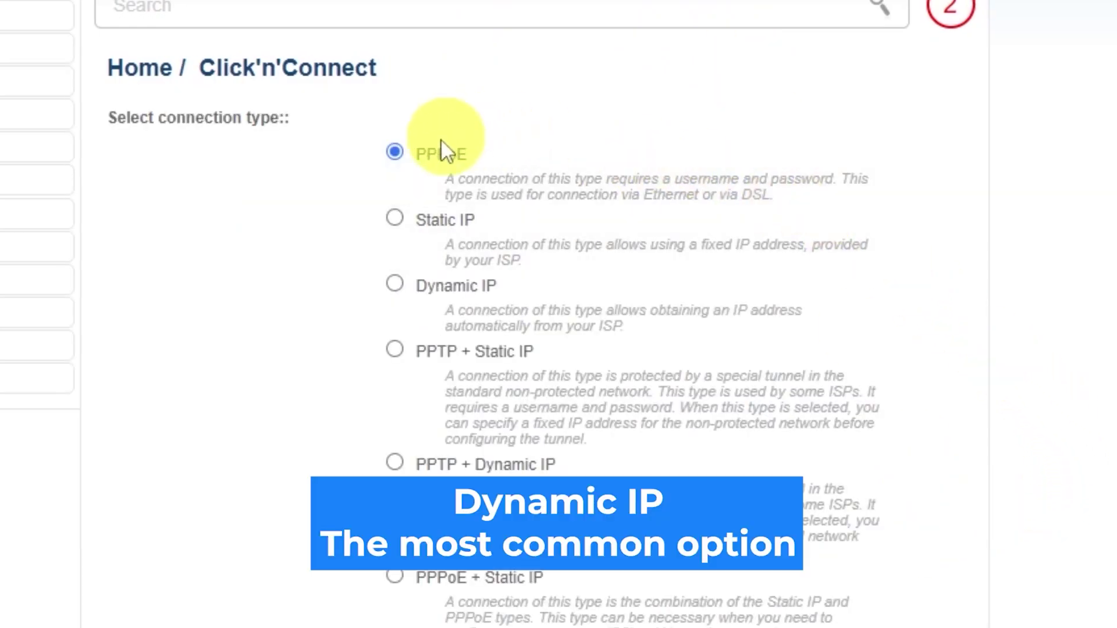
scroll(387, 375, down, 4)
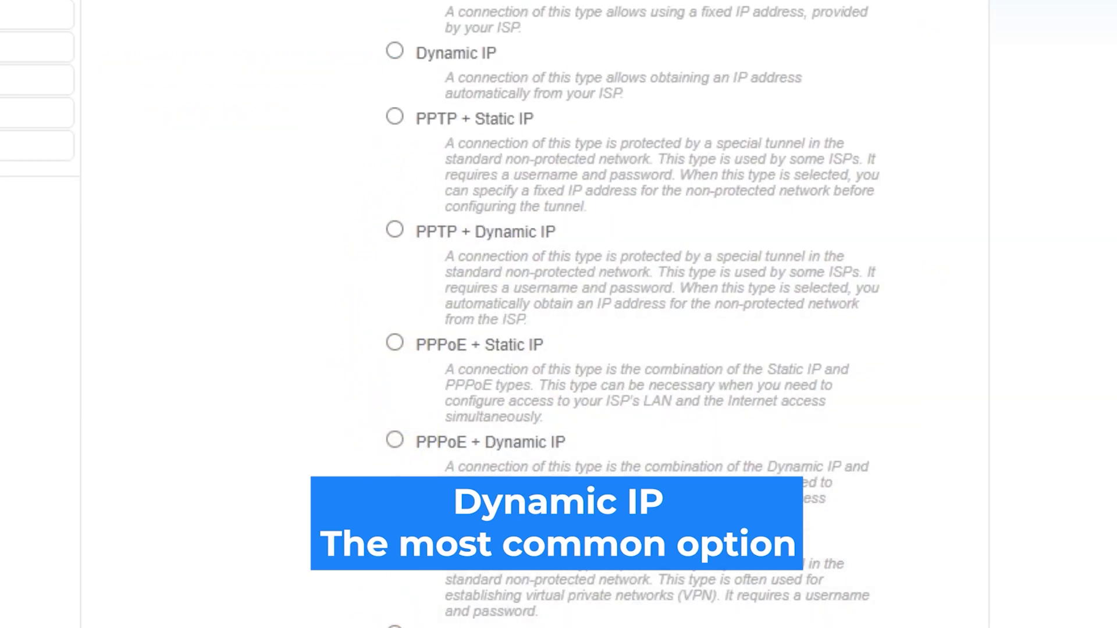
scroll(559, 314, up, 4)
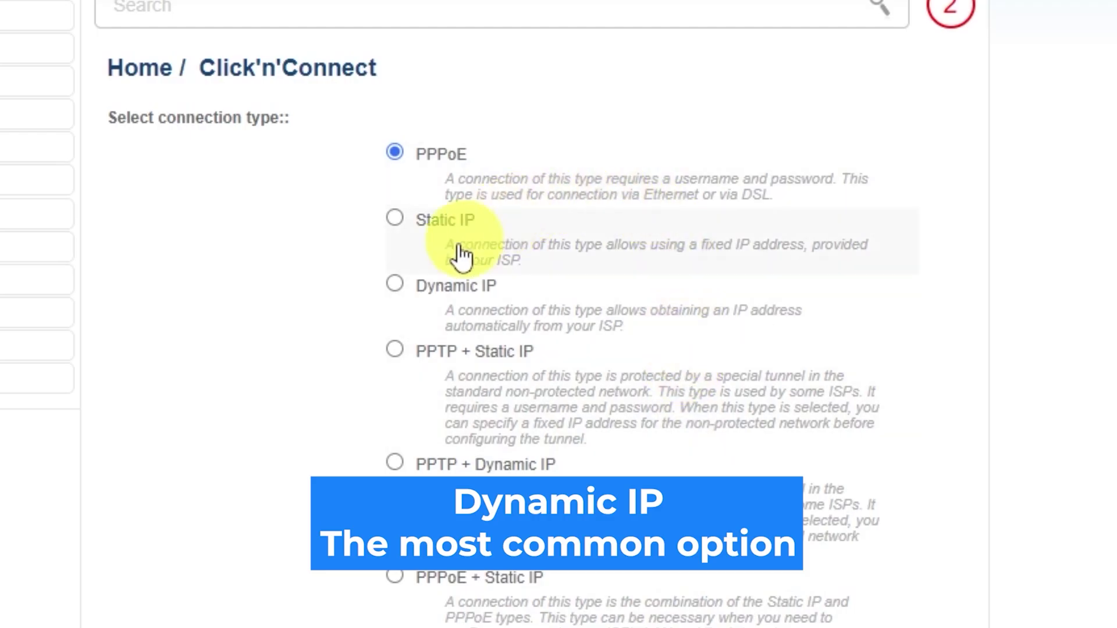
click(395, 284)
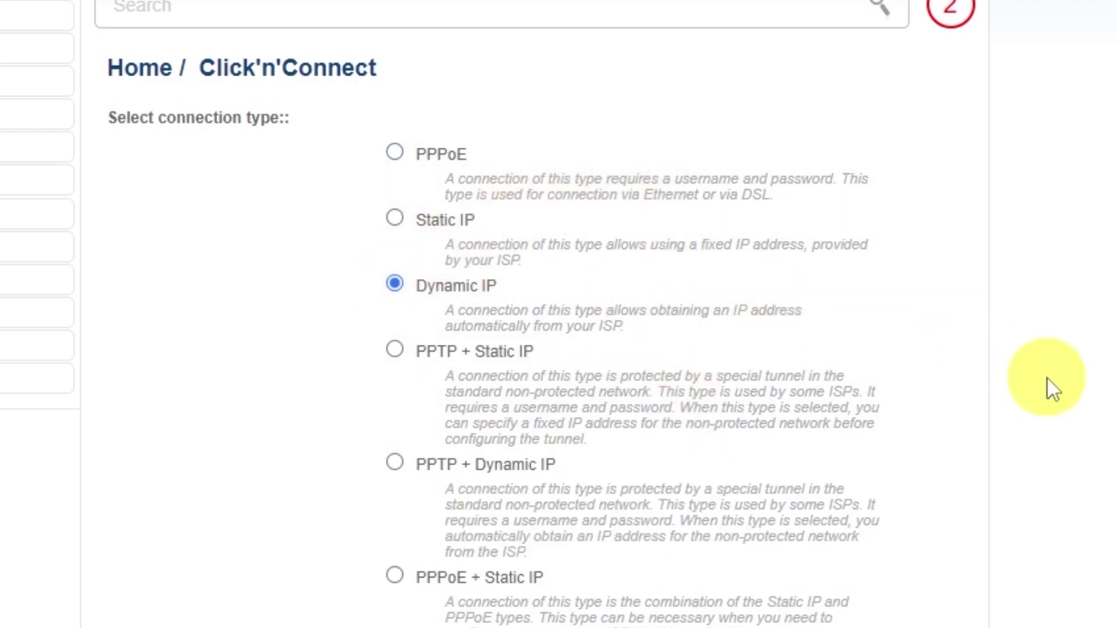
scroll(989, 381, down, 2)
scroll(982, 375, down, 5)
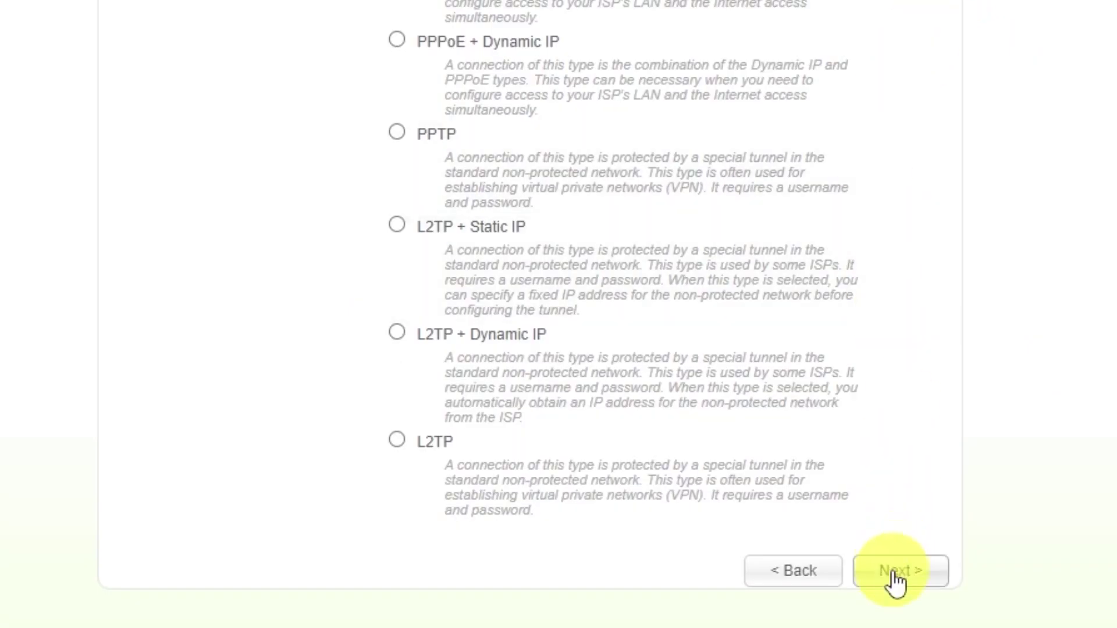
click(894, 574)
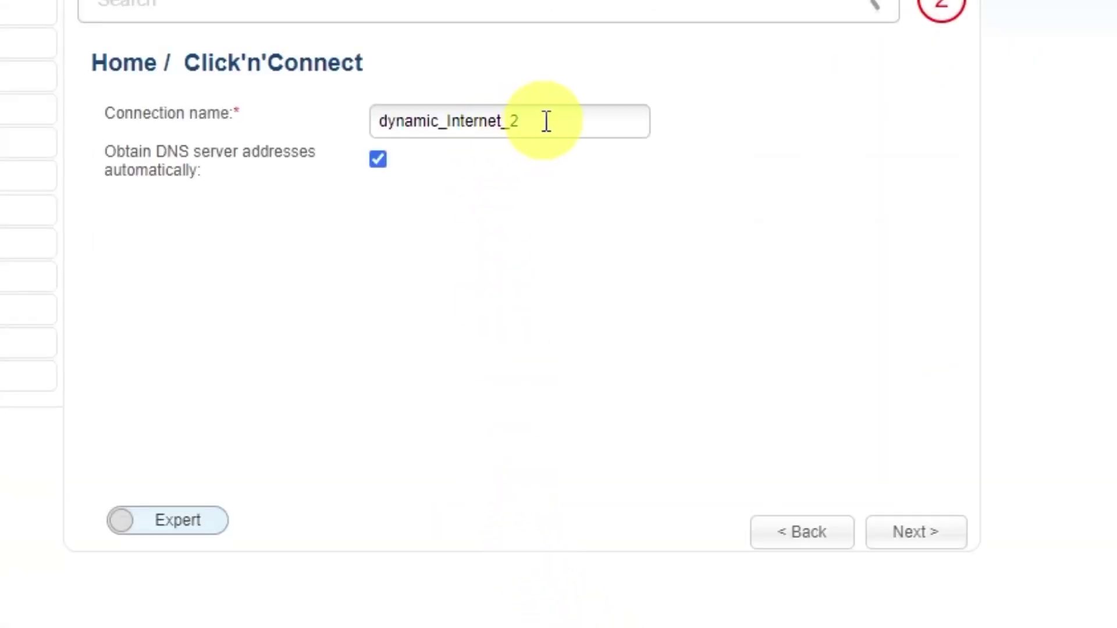
Rename the connection to 'd-link wifi', keeping automatic DNS, and continue to the summary
drag(543, 120, 357, 113)
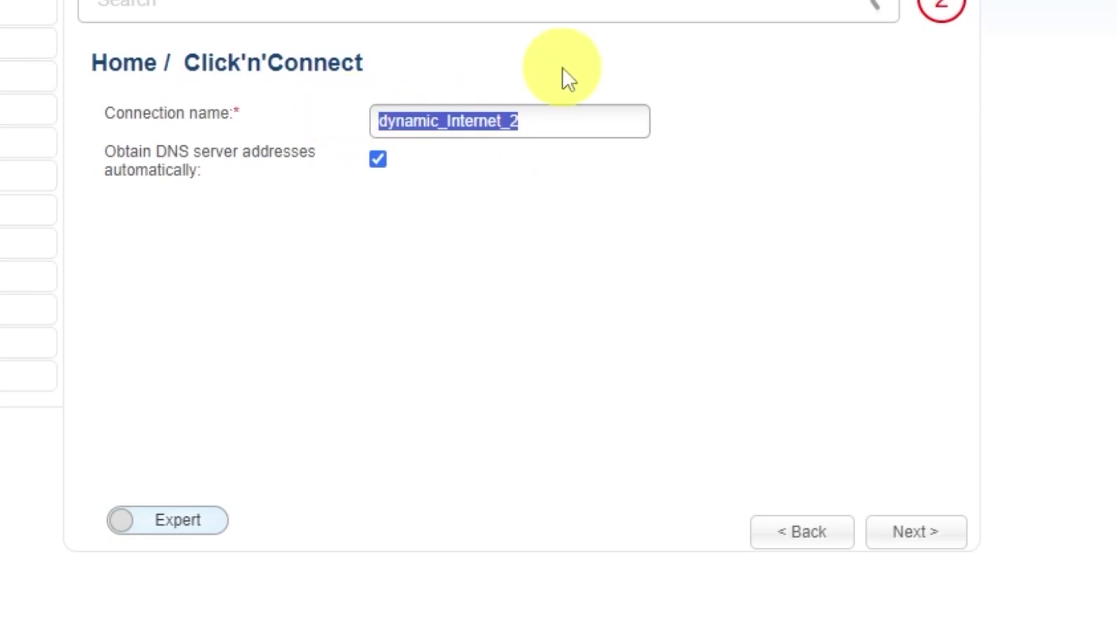
text(d-link)
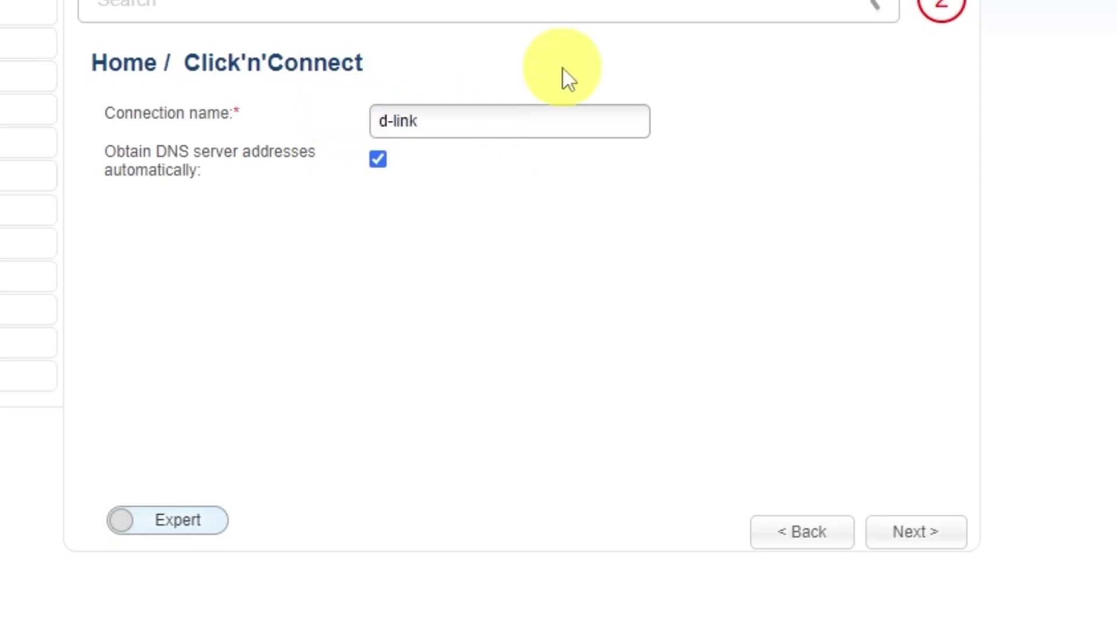
text( wifi)
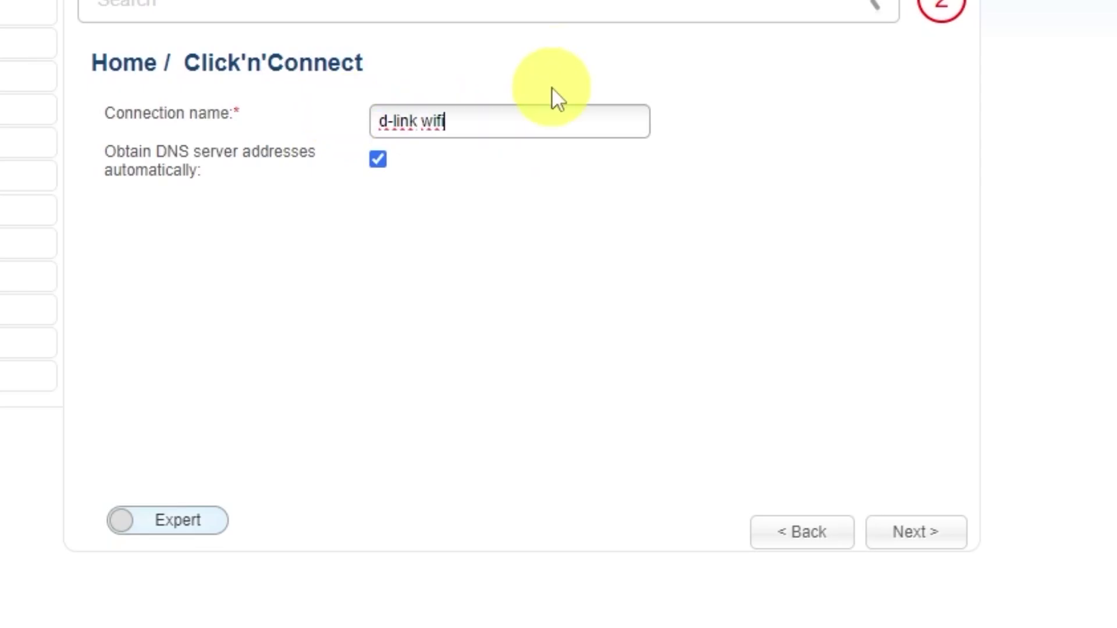
click(918, 533)
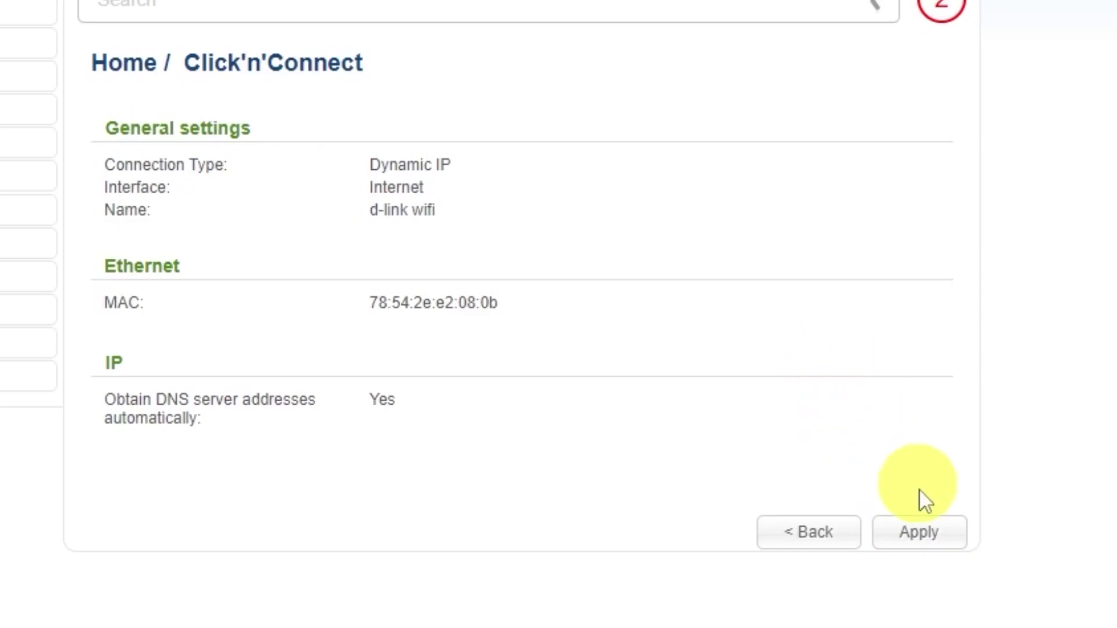
Apply the d-link wifi connection, replacing the existing one, and accept the successful internet check
click(925, 531)
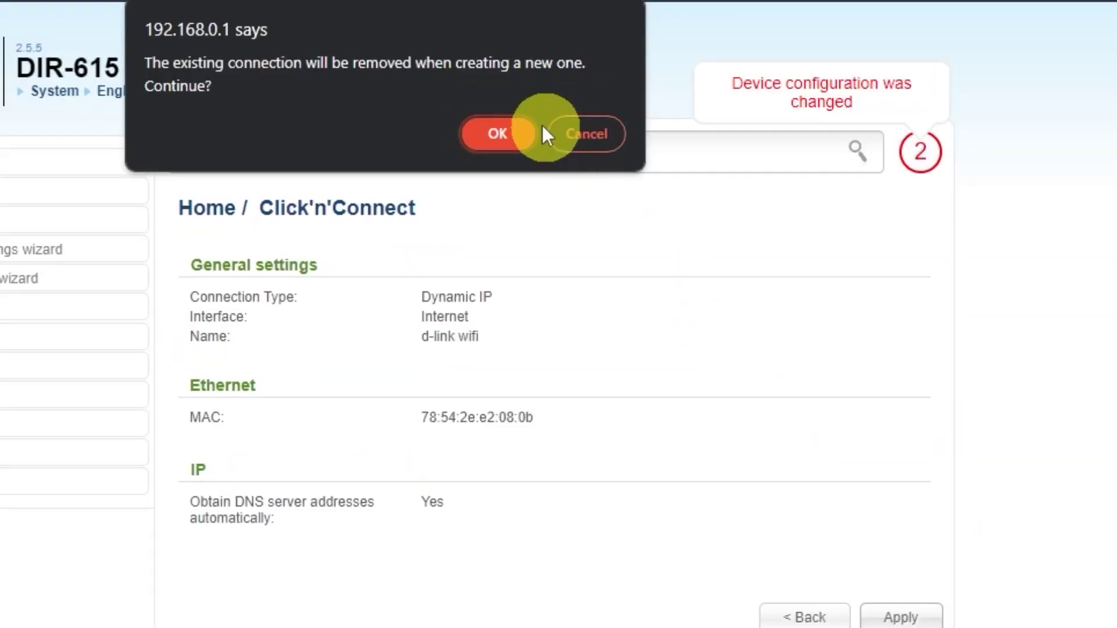
click(529, 131)
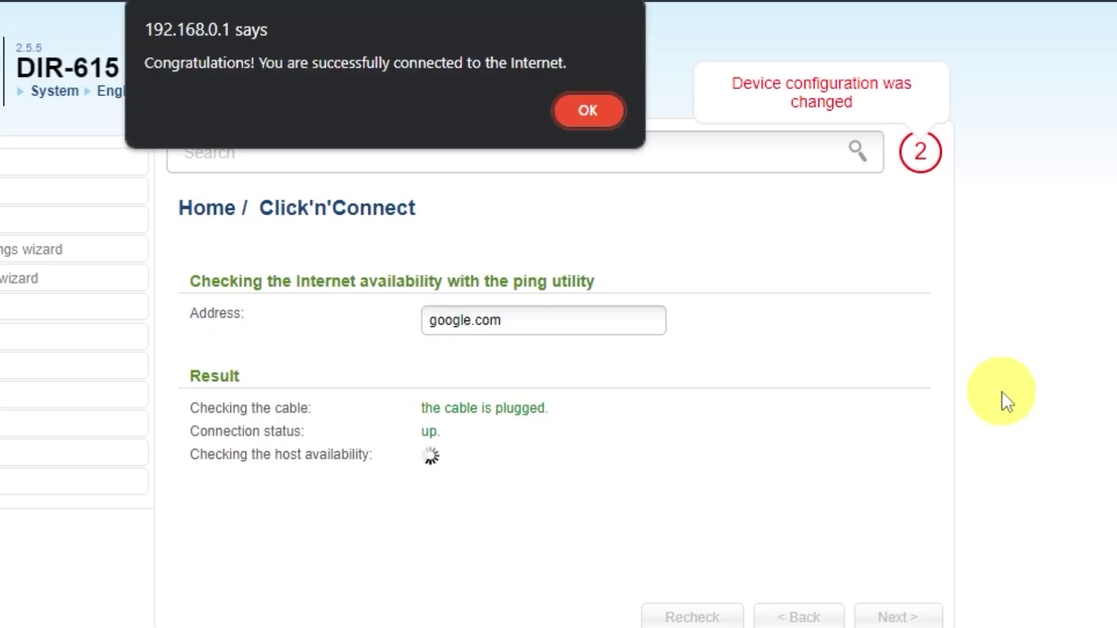
click(586, 111)
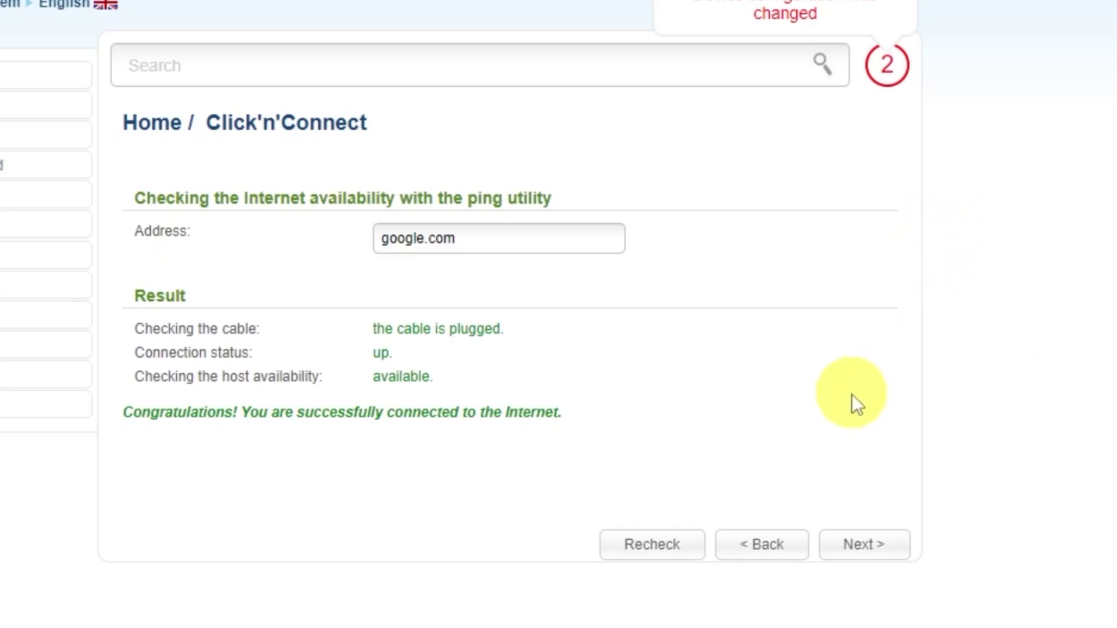
click(863, 545)
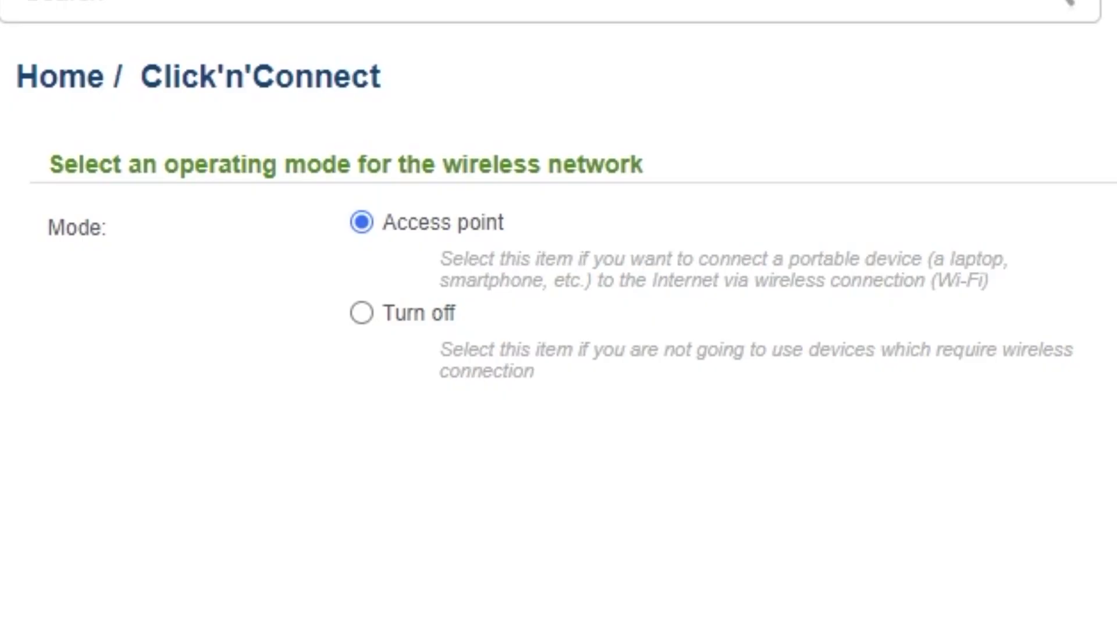
Keep Access point mode and the network name DIR-615
click(882, 550)
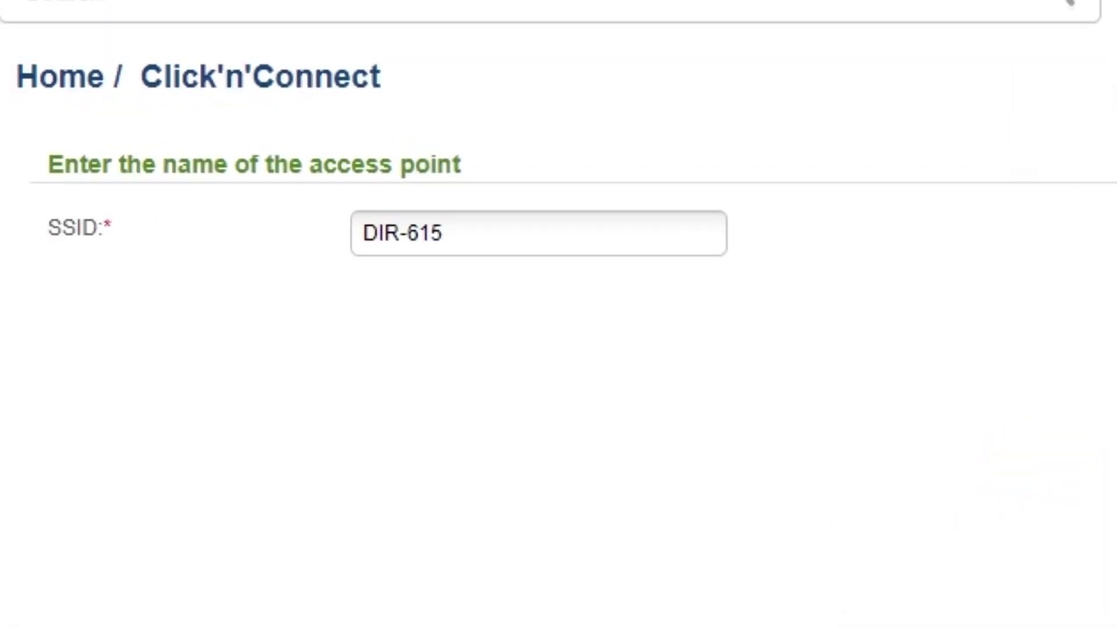
click(655, 232)
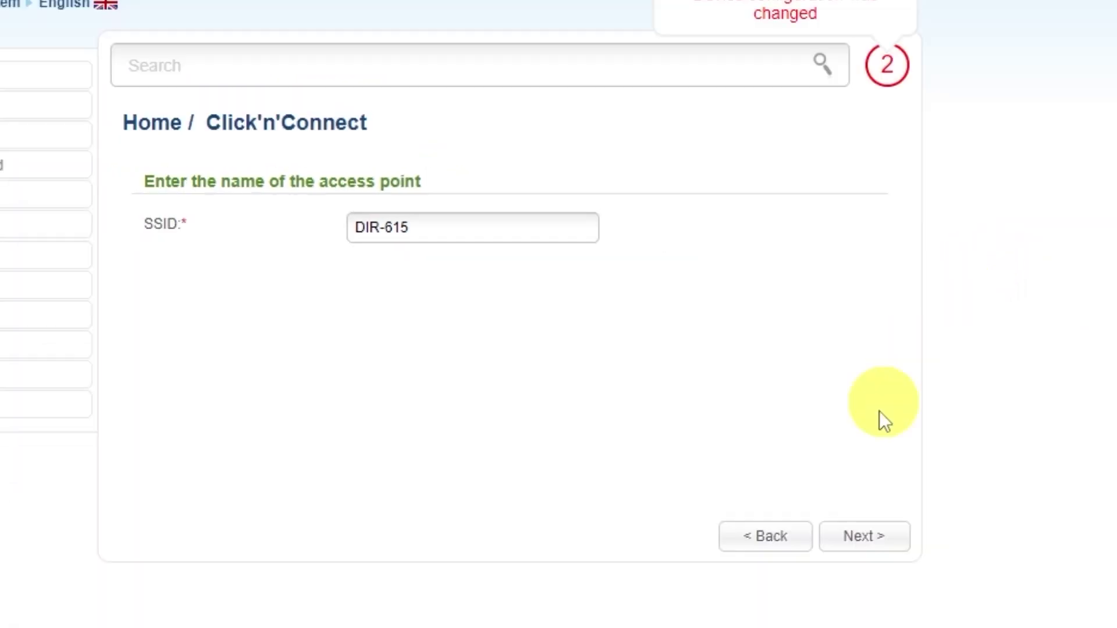
click(865, 541)
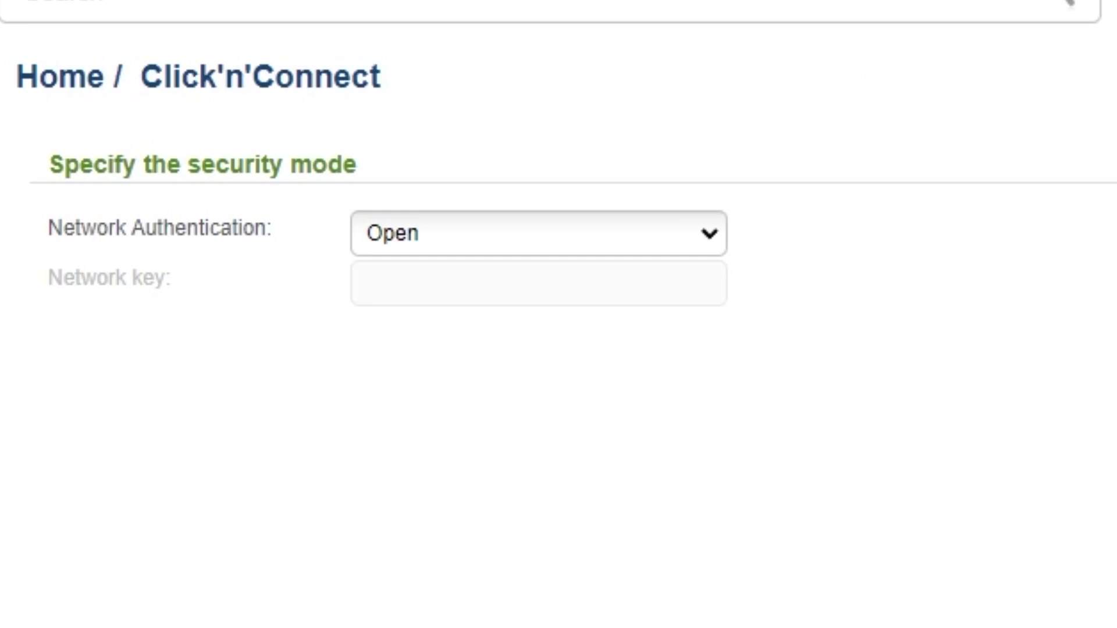
Choose Protected authentication, enter a Wi-Fi network key, and continue to the summary
click(706, 240)
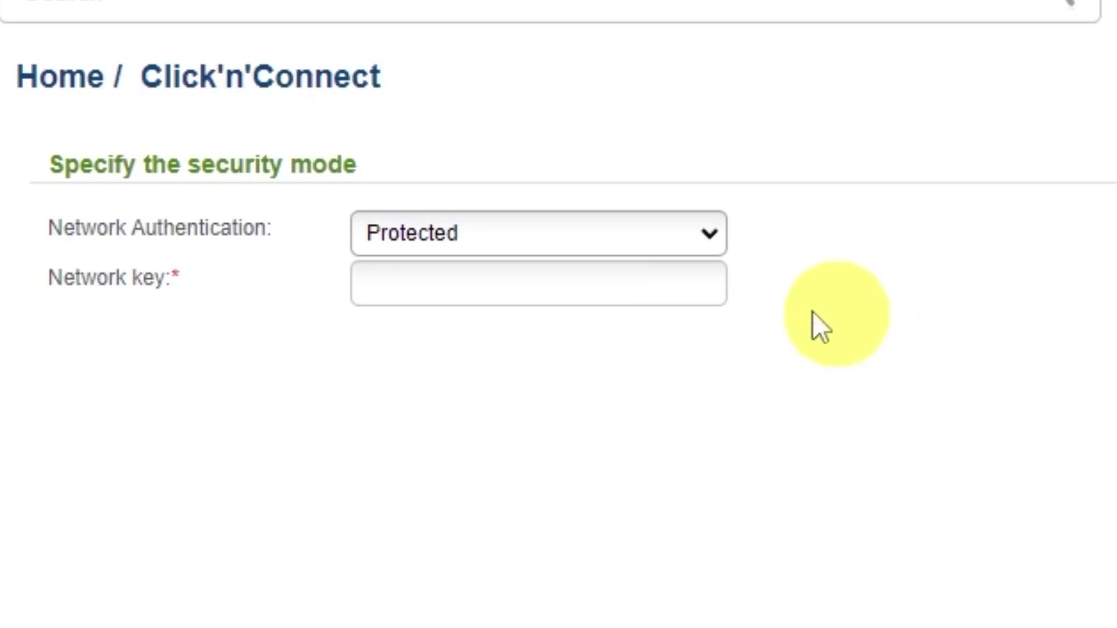
click(603, 281)
text(12345678)
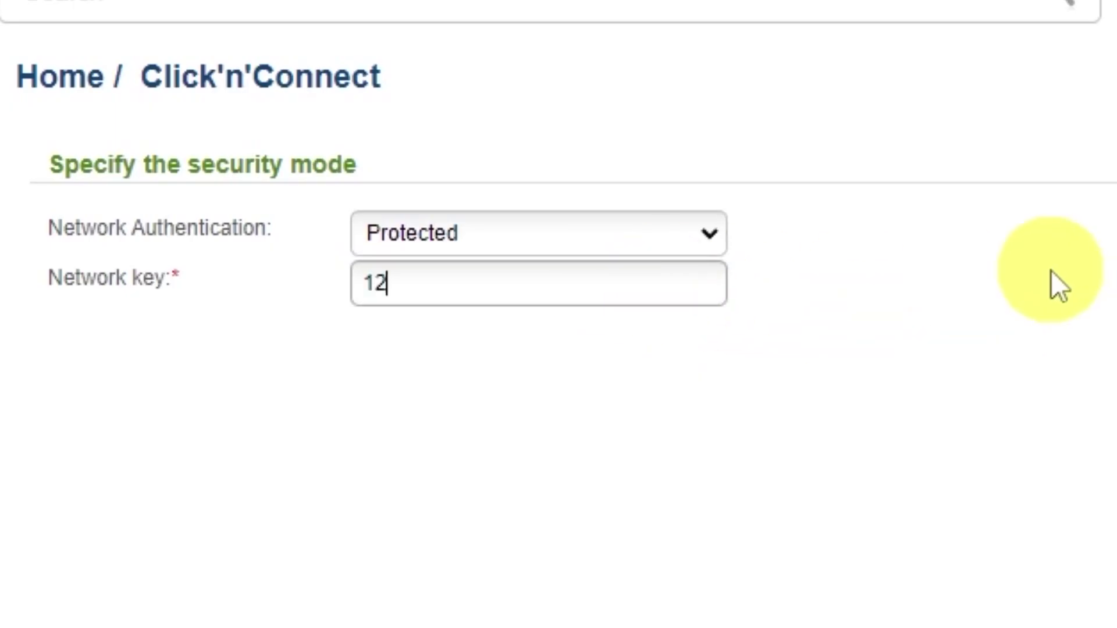
text(9)
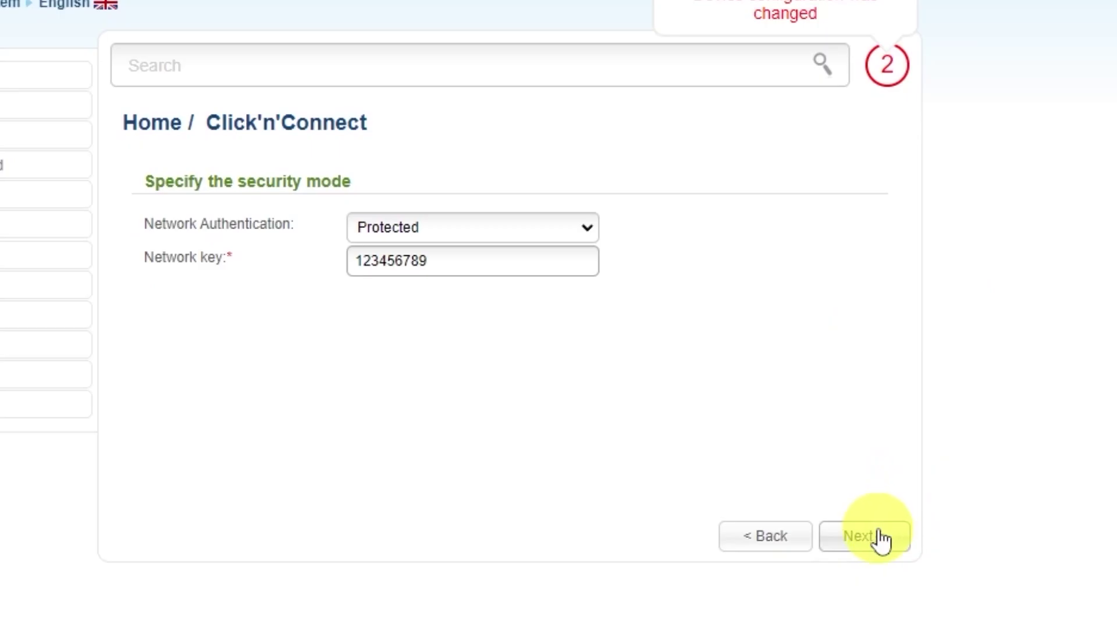
click(880, 538)
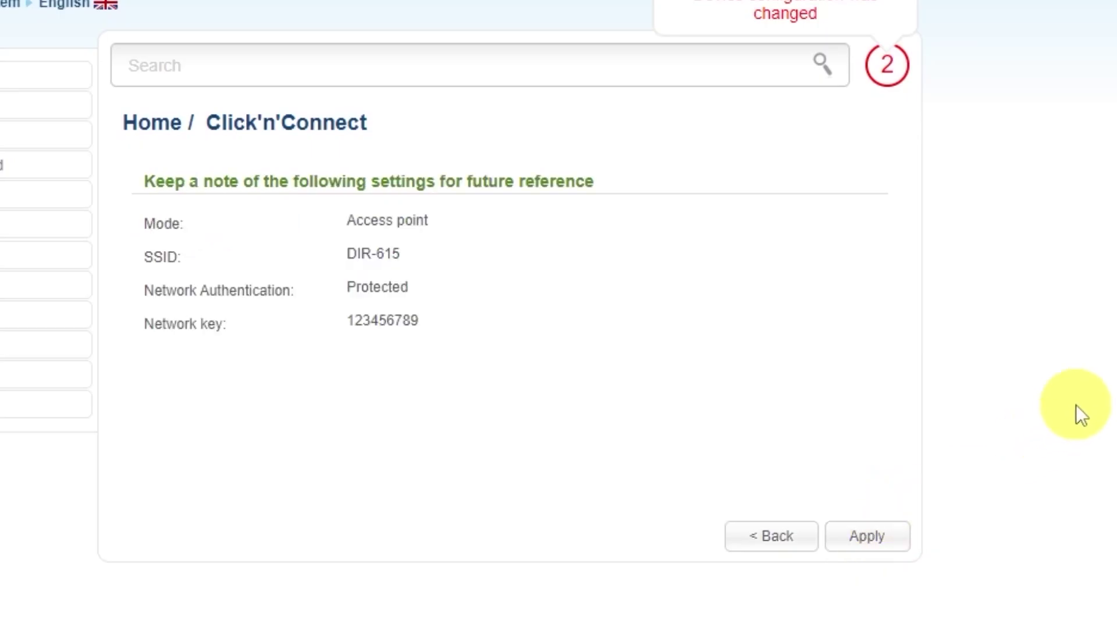
Apply the wireless settings, skip IPTV port setup, and complete the wizard
click(883, 537)
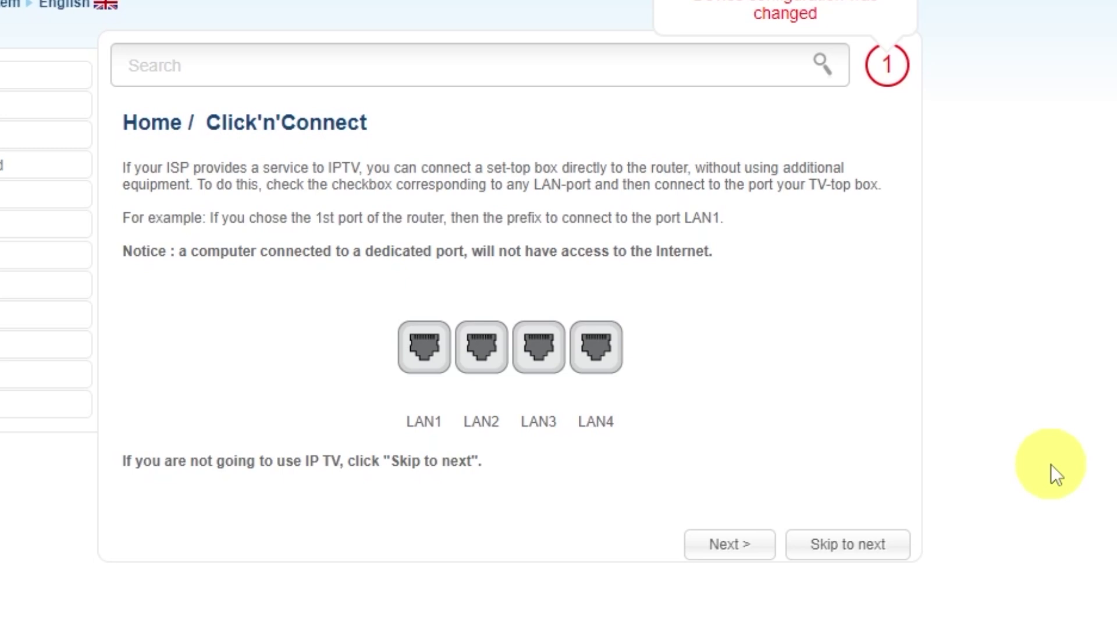
click(847, 545)
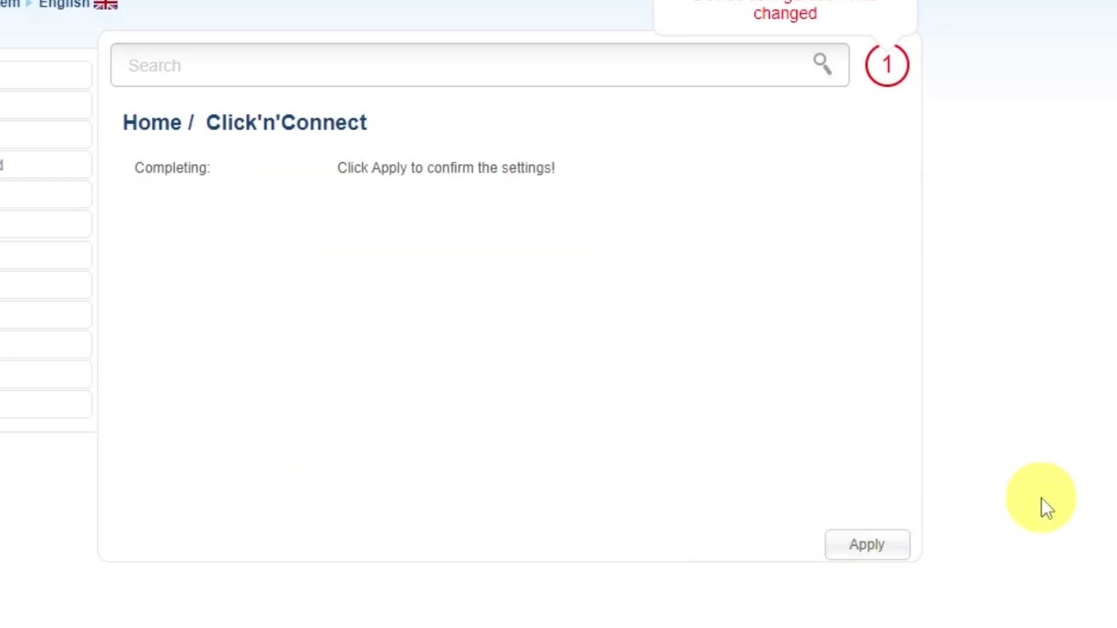
click(866, 546)
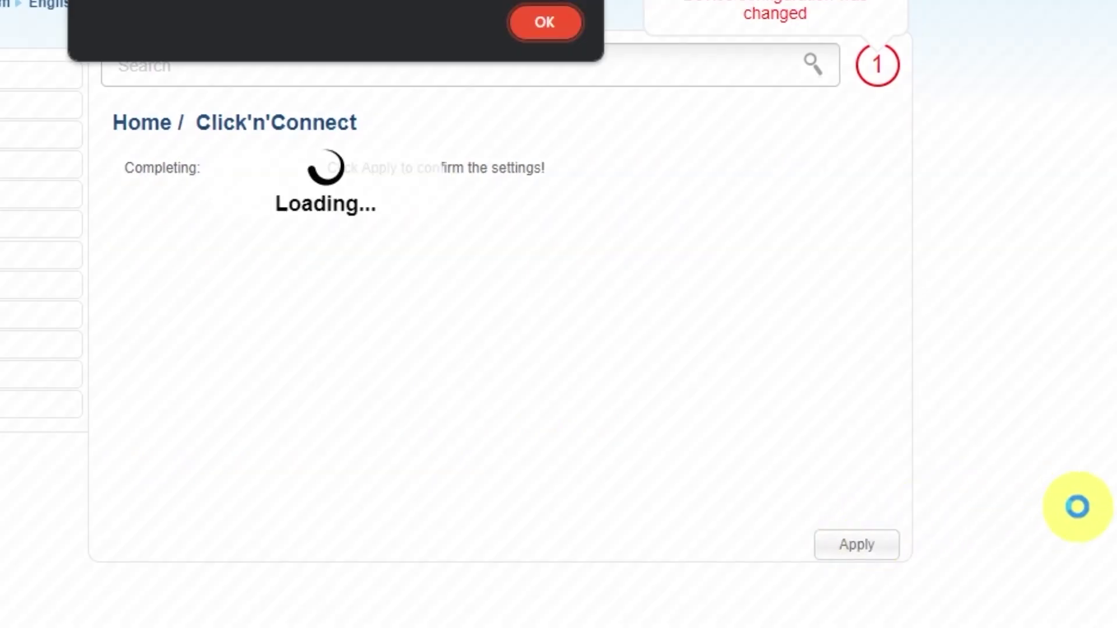
click(545, 22)
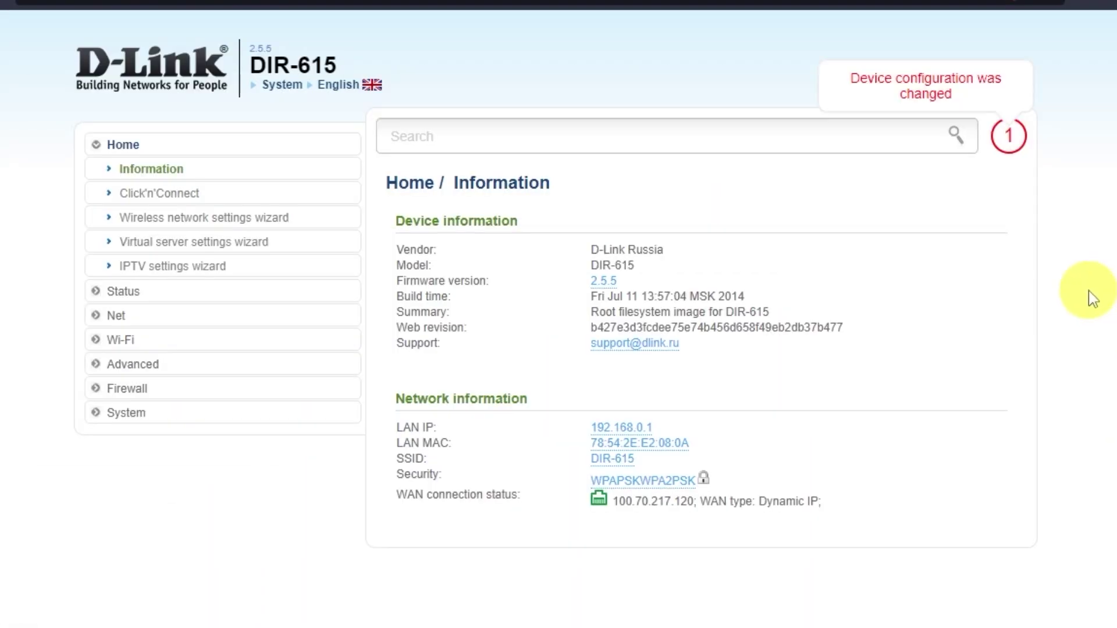
Save the router settings from System > Configuration, then reboot the DIR-615 and confirm the restart
click(138, 413)
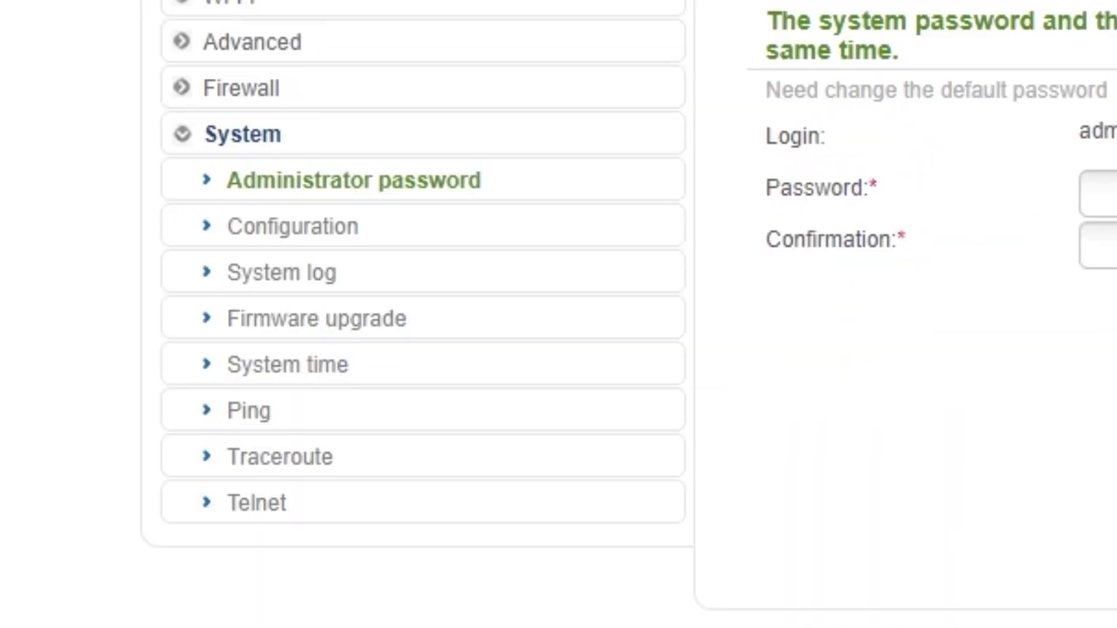
click(299, 236)
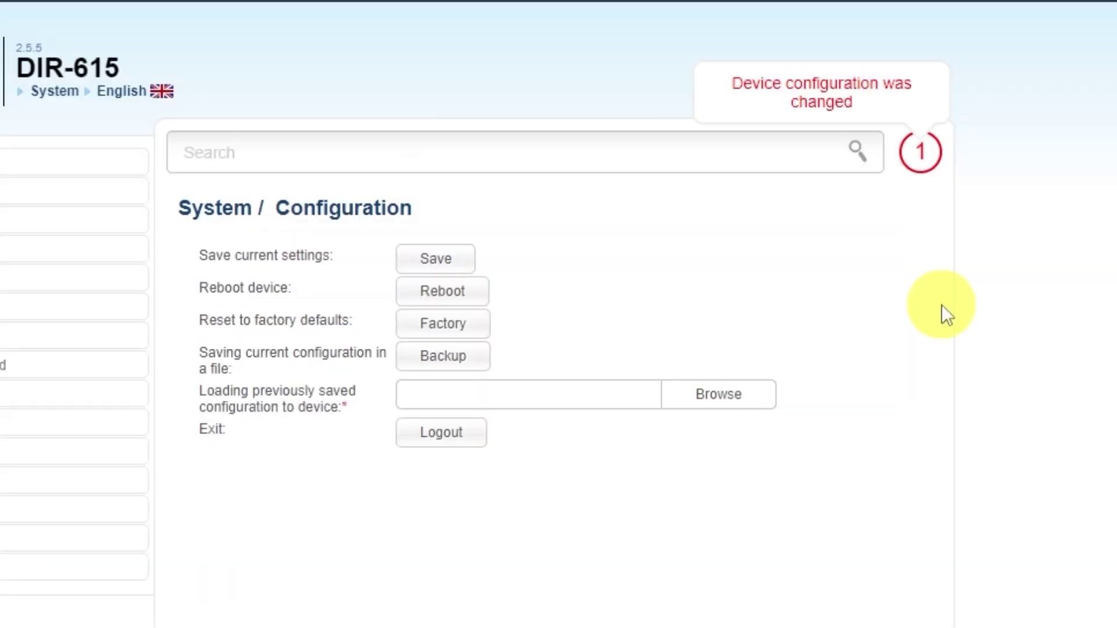
click(432, 259)
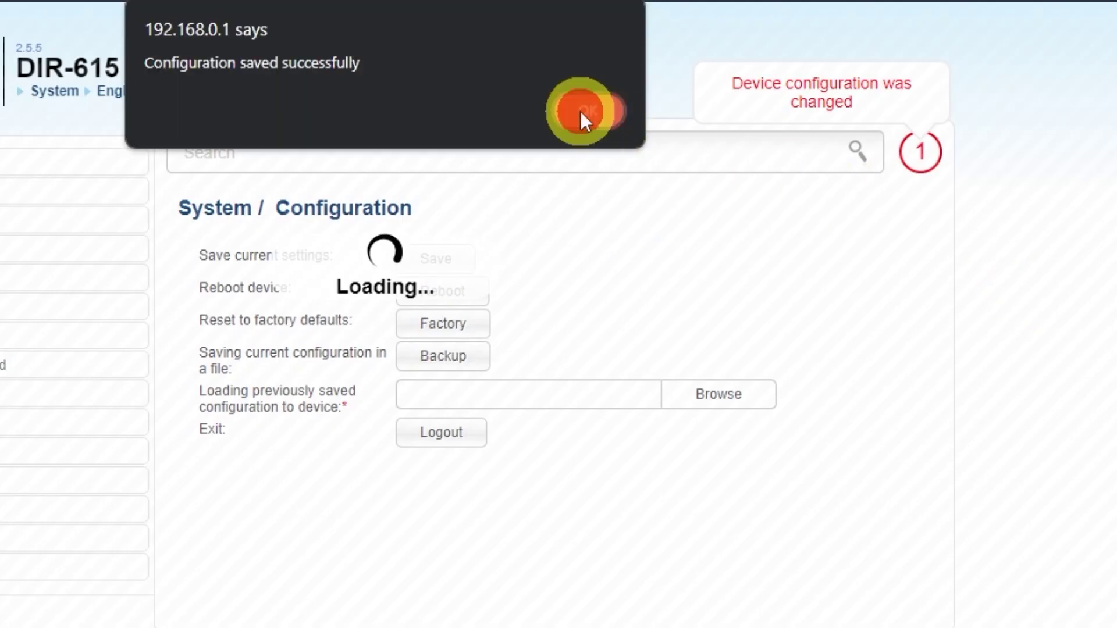
click(582, 111)
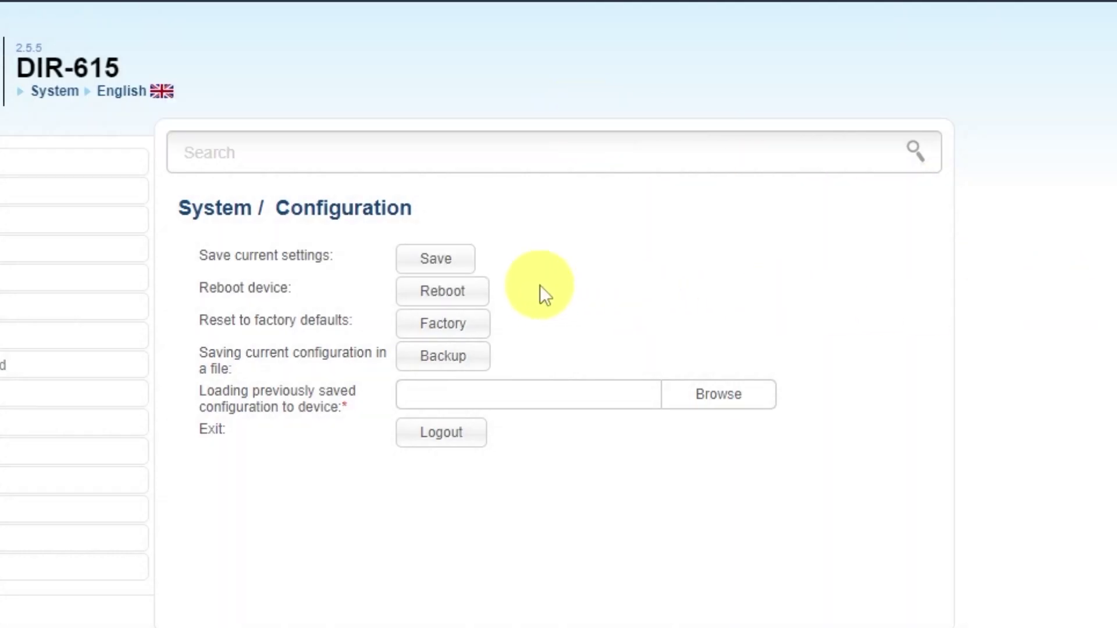
click(472, 299)
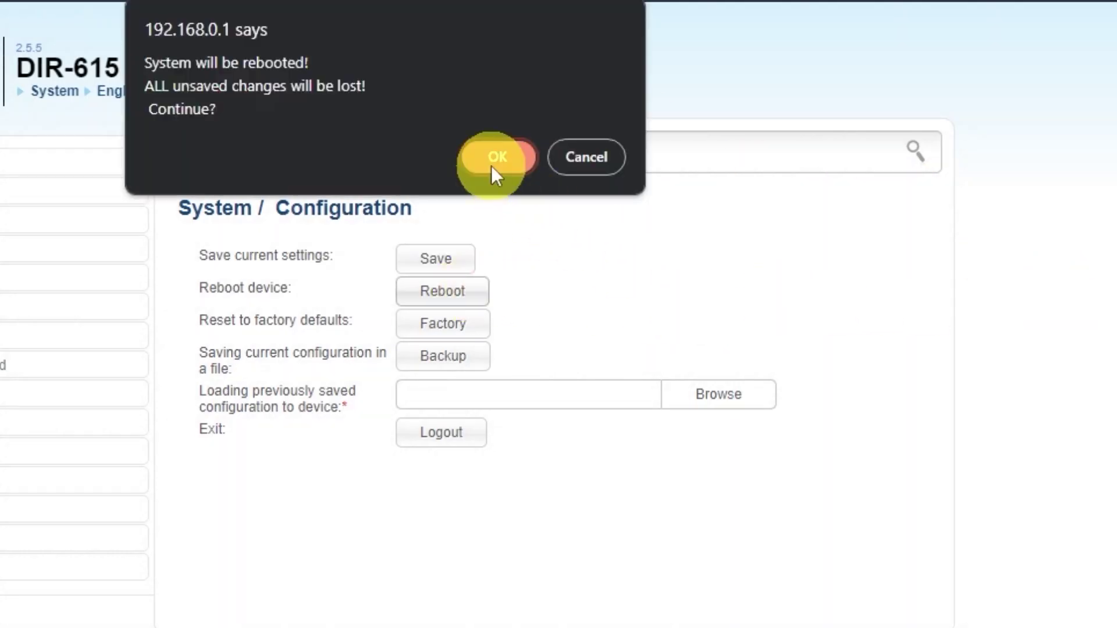
click(495, 163)
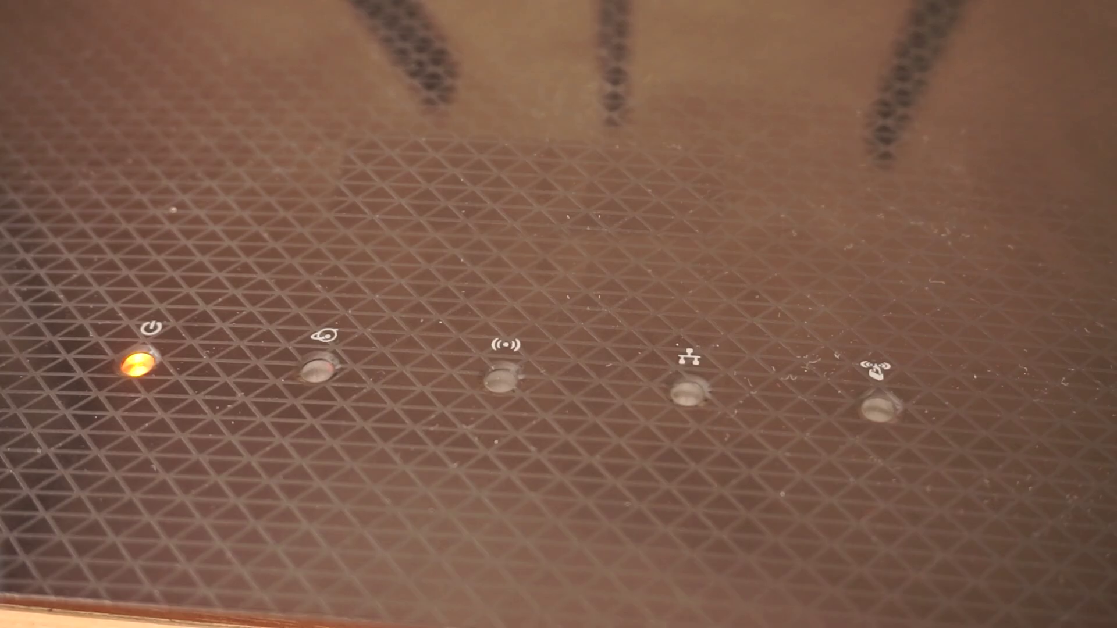